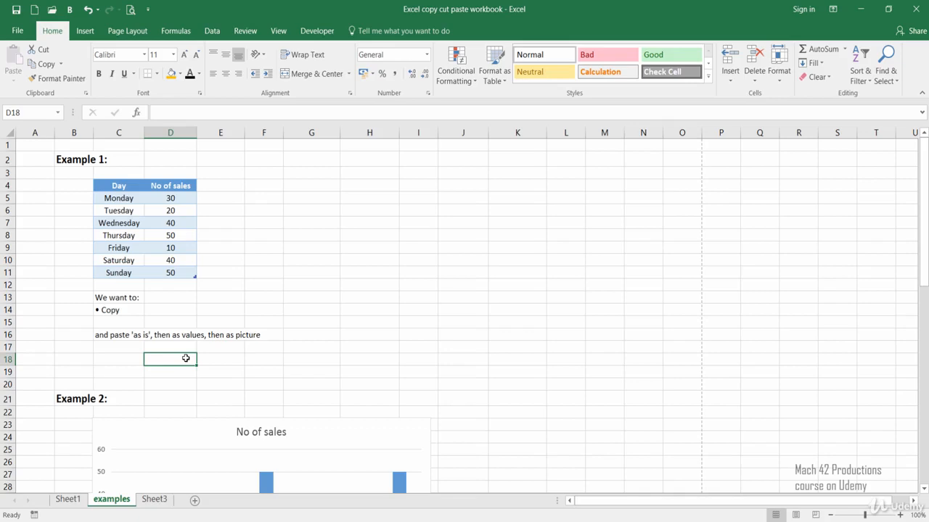
# Copy the Day and No of sales table in C4:D11 and paste it as is at cell G4.
pyautogui.click(226, 294)
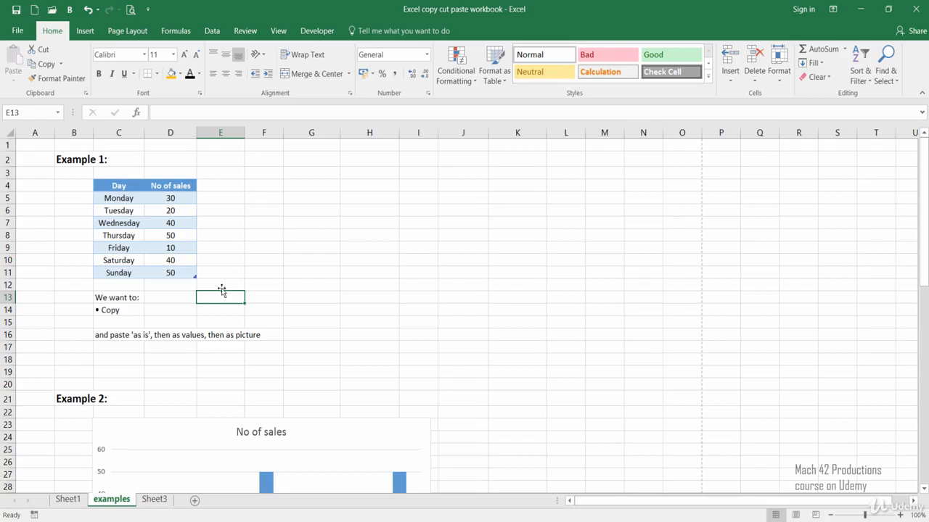
pyautogui.moveTo(121, 187); pyautogui.dragTo(162, 278)
pyautogui.hotkey('ctrl', 'c')
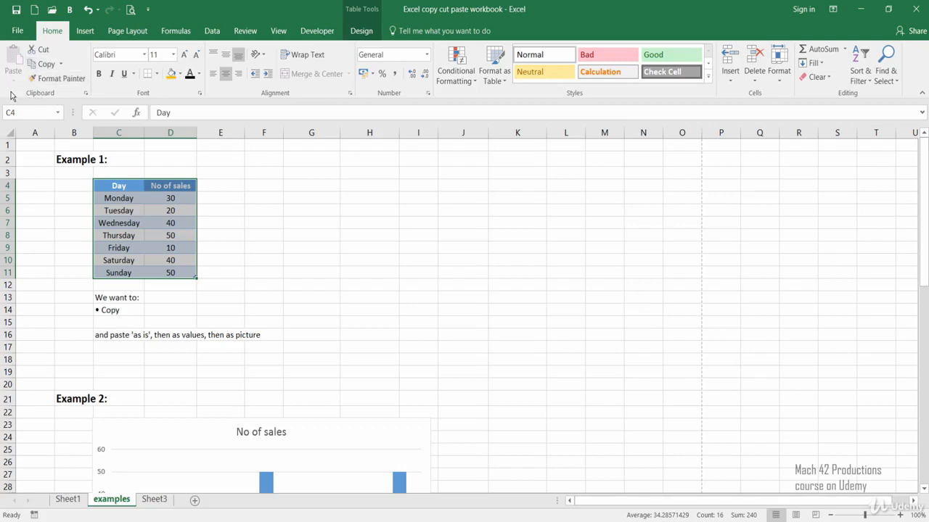
pyautogui.click(52, 70)
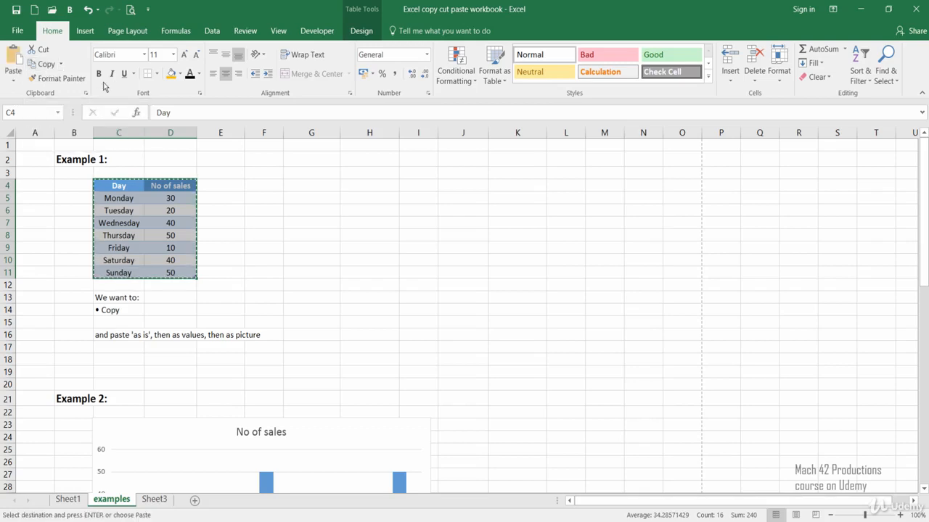
pyautogui.click(294, 186)
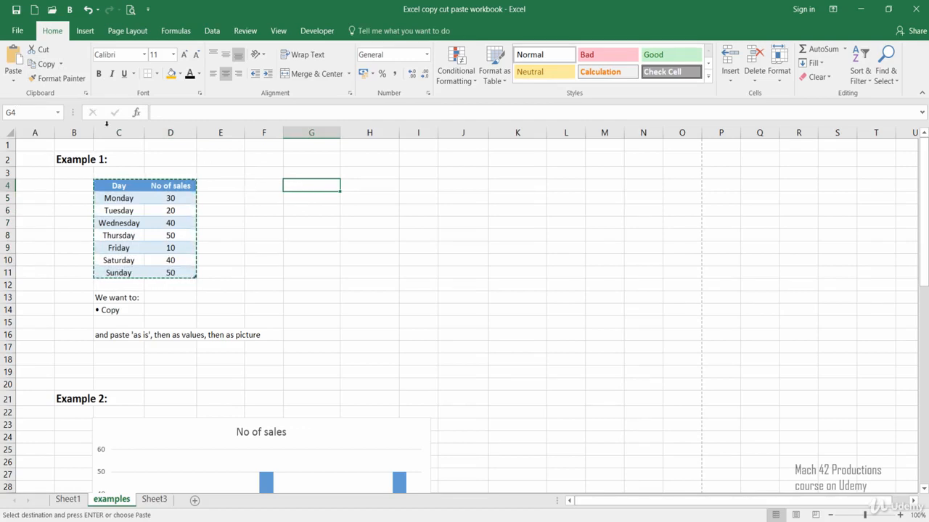
pyautogui.click(12, 64)
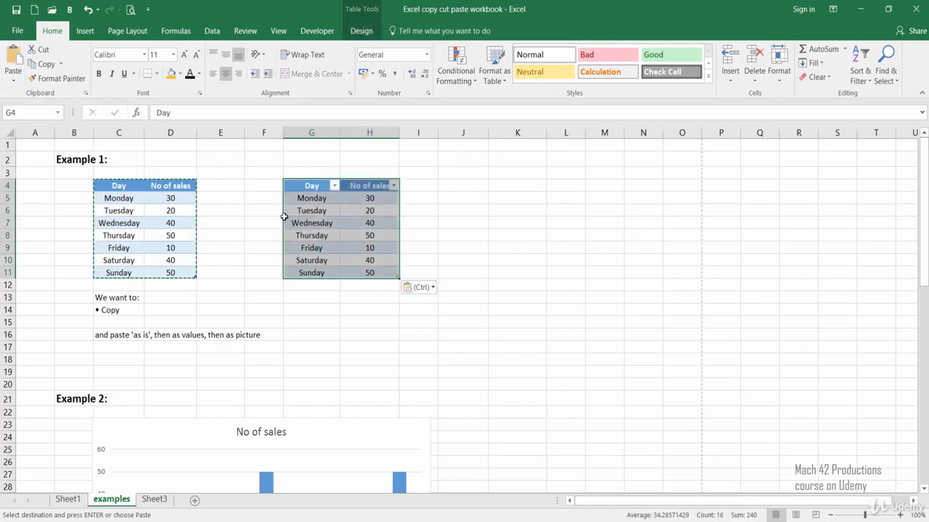
pyautogui.click(333, 297)
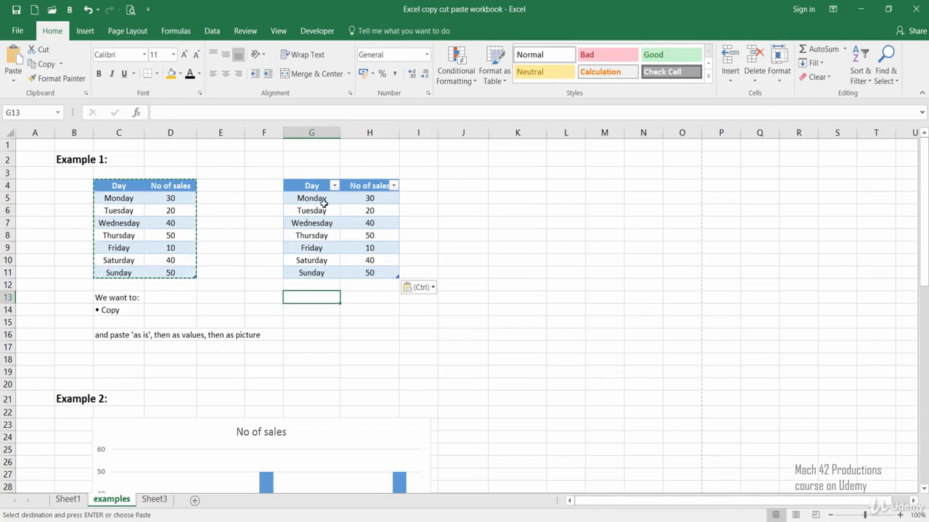
# Widen column G slightly and turn off the filter buttons in the pasted table's header row.
pyautogui.moveTo(341, 130); pyautogui.dragTo(345, 130)
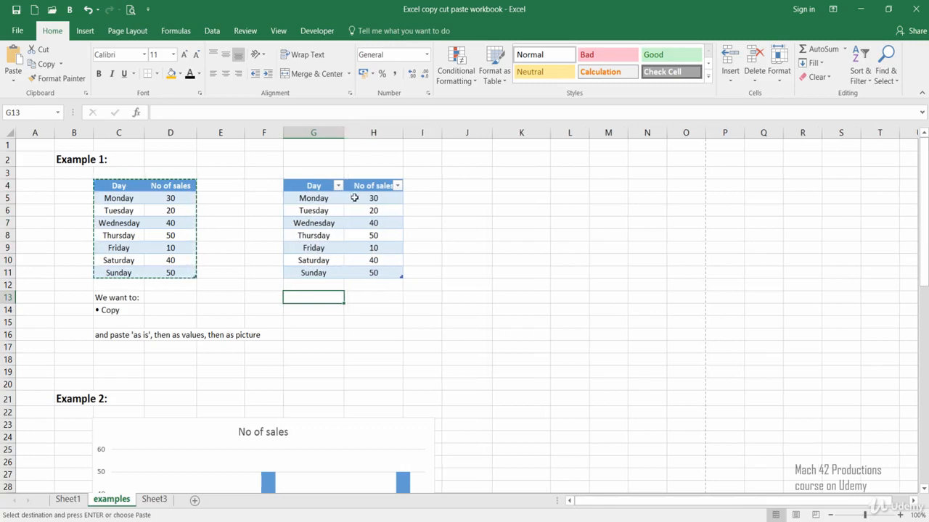
pyautogui.click(317, 186)
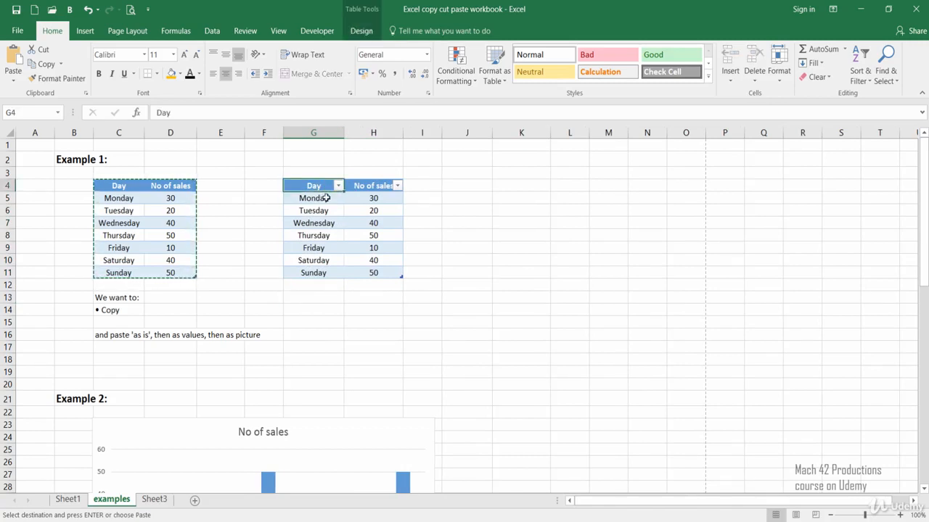
pyautogui.click(361, 31)
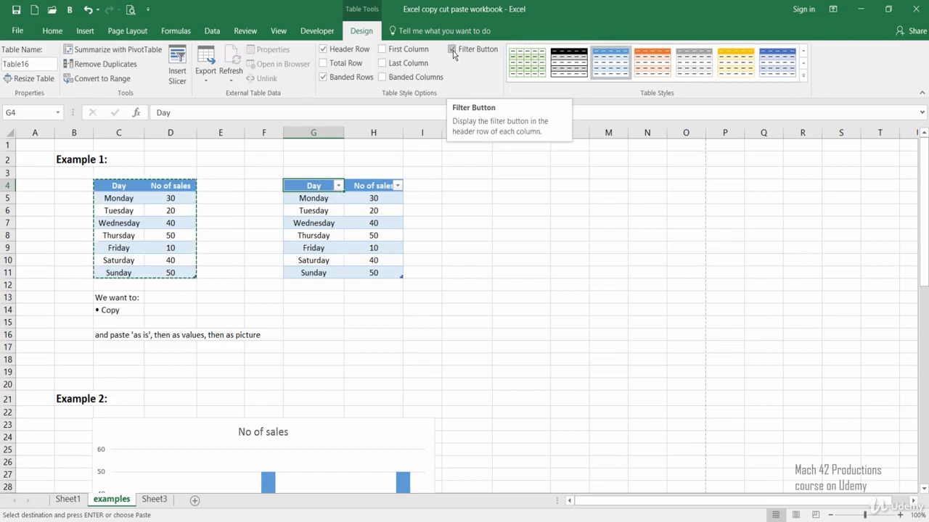
pyautogui.click(452, 51)
pyautogui.click(431, 234)
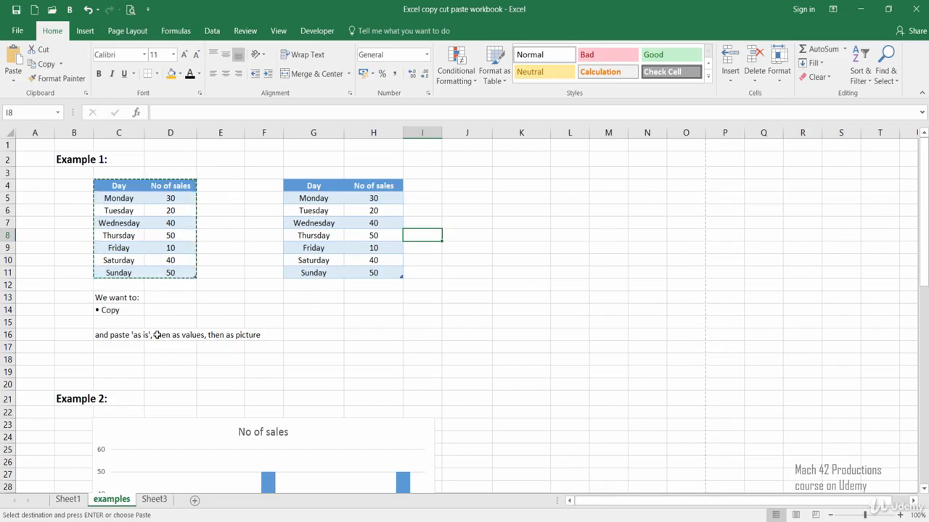
# Paste the copied sales table as values only at cell J4.
pyautogui.click(460, 185)
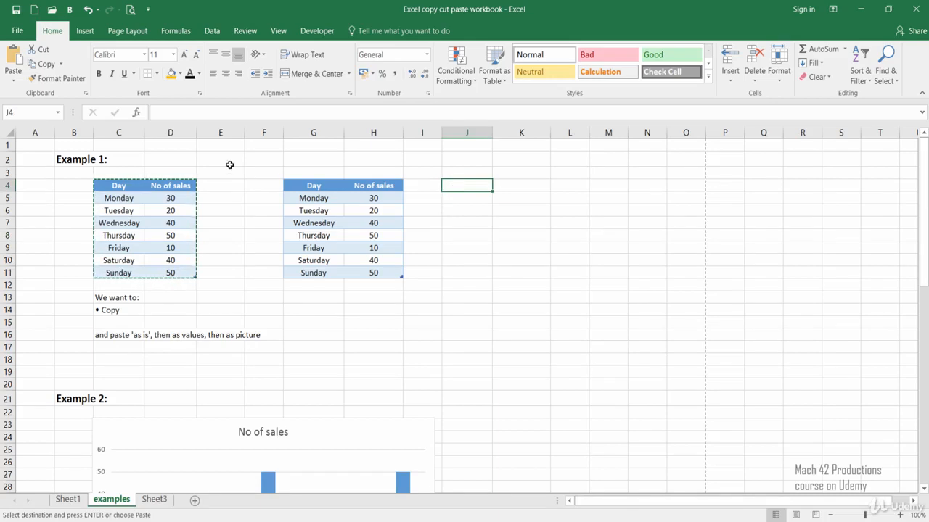
pyautogui.click(13, 86)
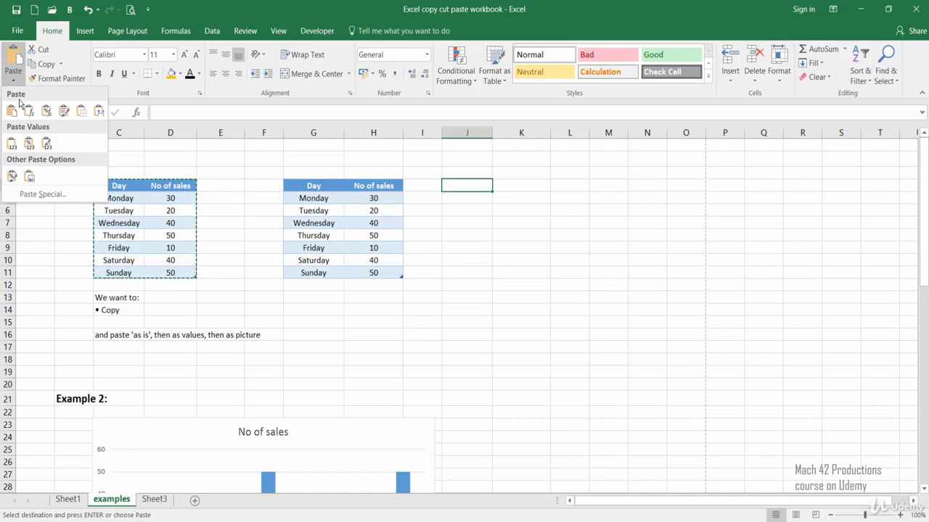
pyautogui.click(11, 145)
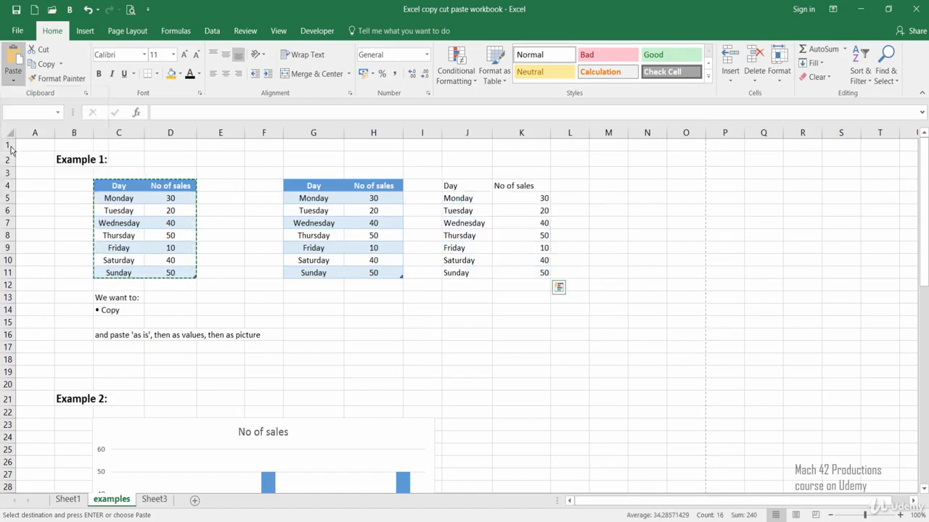
pyautogui.click(477, 296)
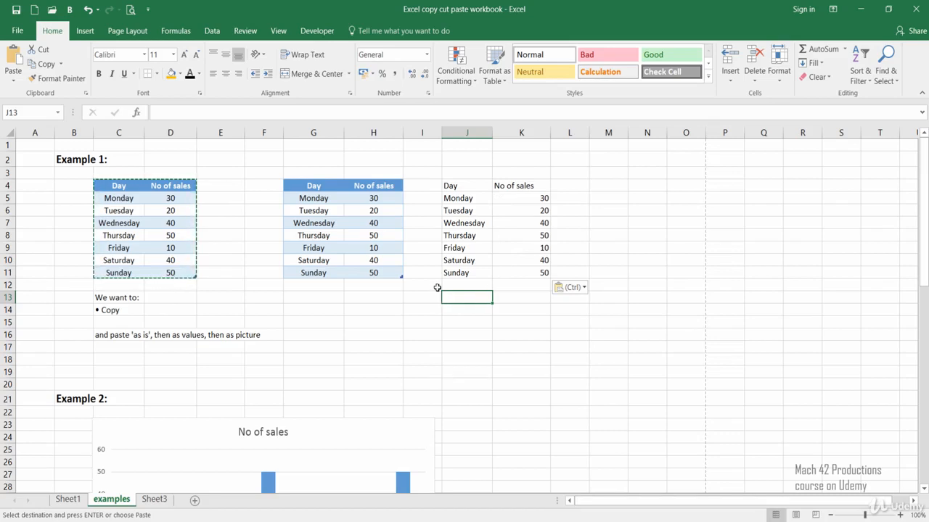
# Paste the copied sales table as a picture at cell M4 and enlarge it slightly from its lower-left corner.
pyautogui.click(597, 189)
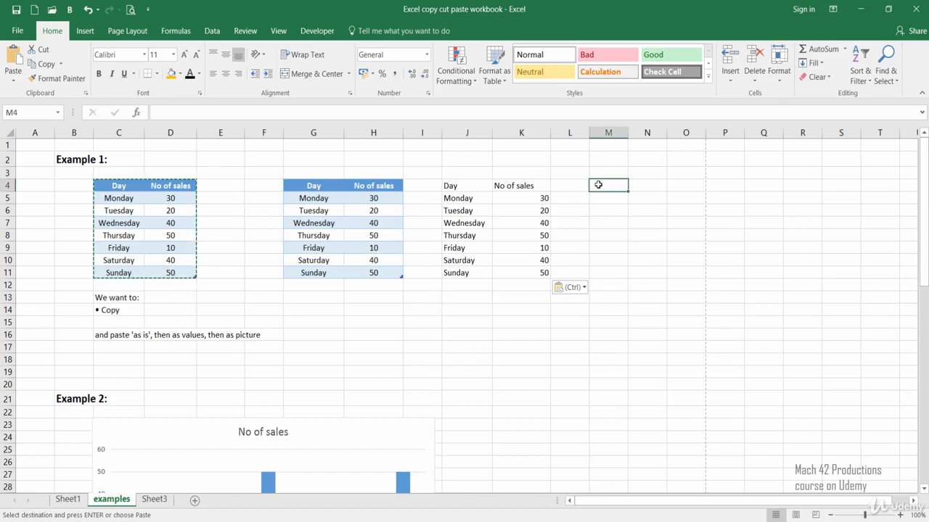
pyautogui.click(16, 82)
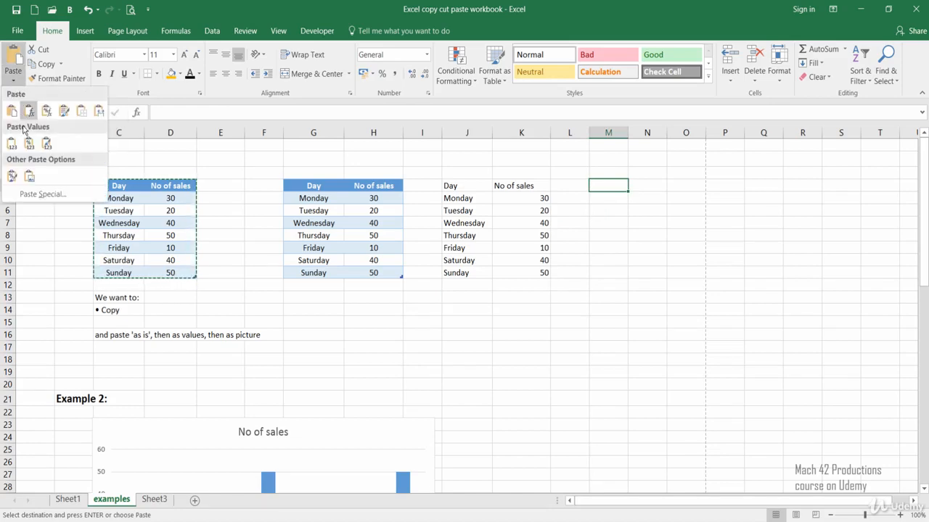
pyautogui.click(29, 179)
pyautogui.click(580, 303)
pyautogui.click(607, 255)
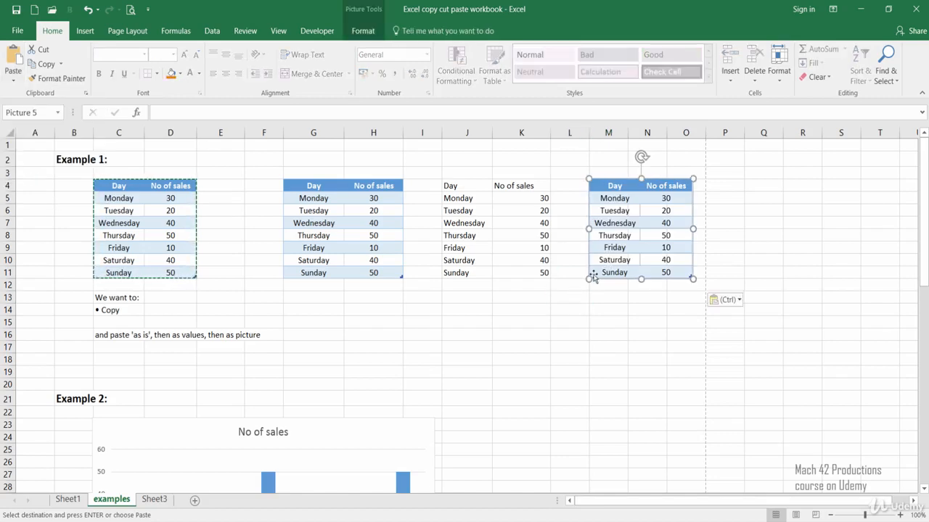
pyautogui.moveTo(586, 279); pyautogui.dragTo(572, 293)
pyautogui.click(508, 299)
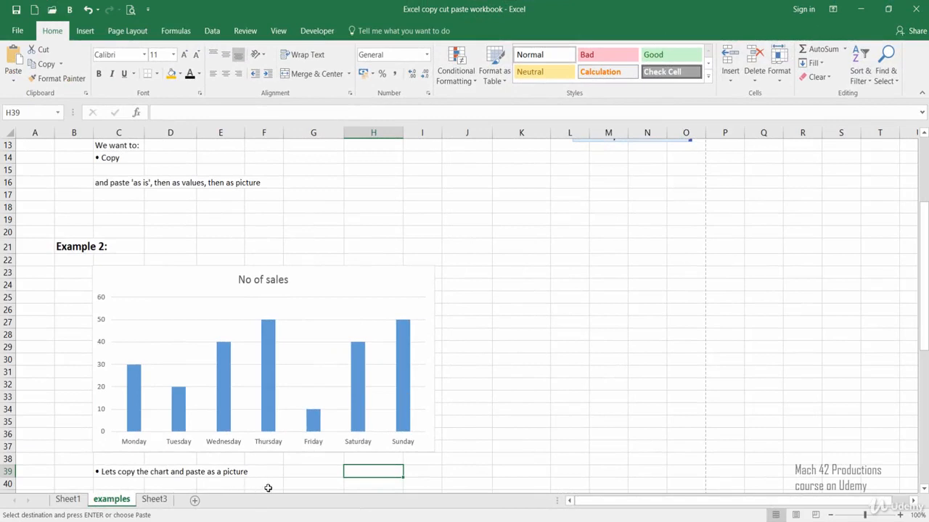
# Copy the No of sales chart under Example 2 and paste it as a picture at cell K23.
pyautogui.click(130, 277)
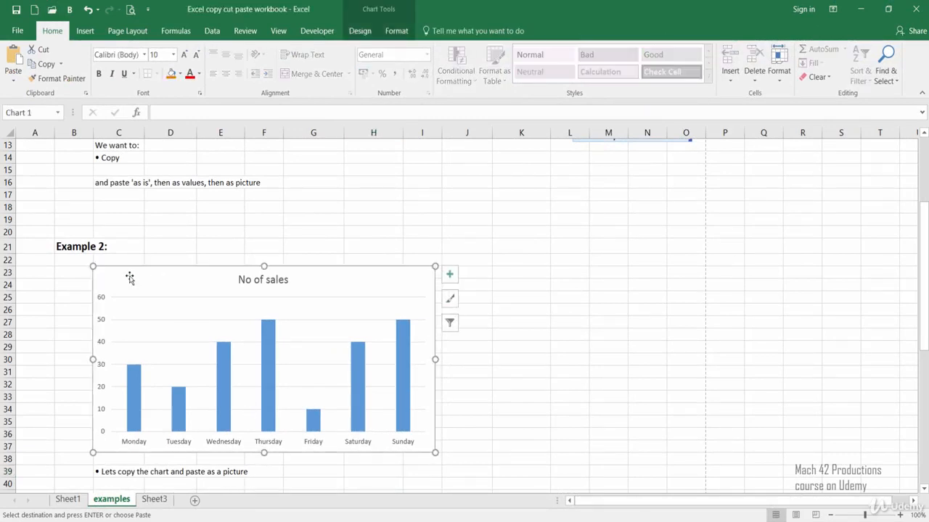
pyautogui.rightClick(150, 282)
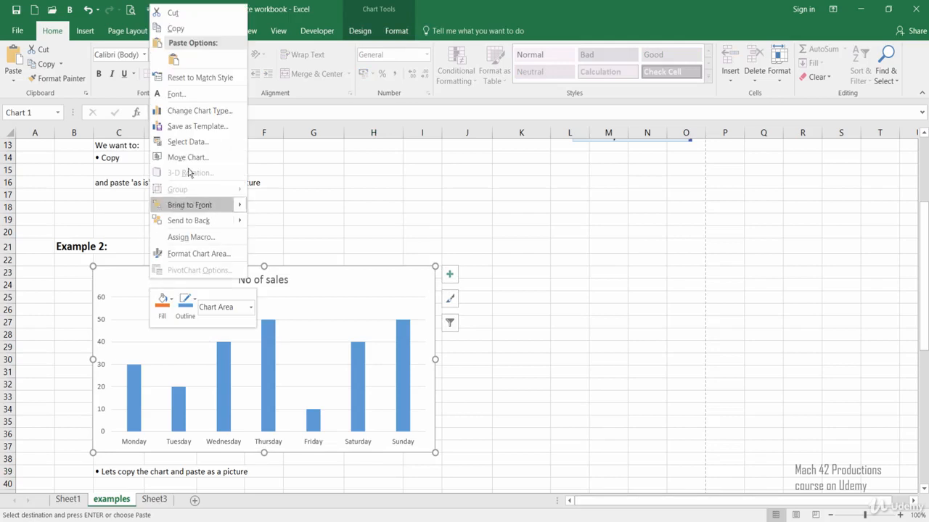
pyautogui.click(179, 33)
pyautogui.click(516, 274)
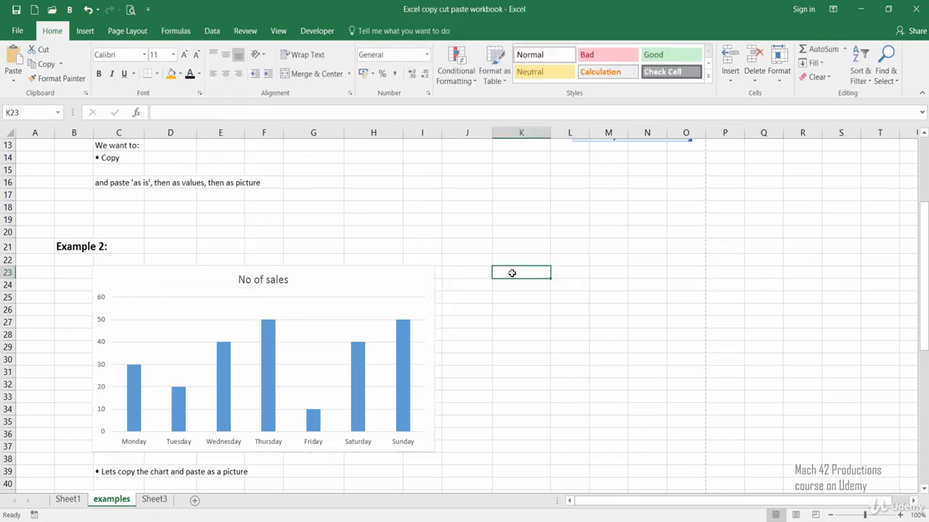
pyautogui.rightClick(509, 276)
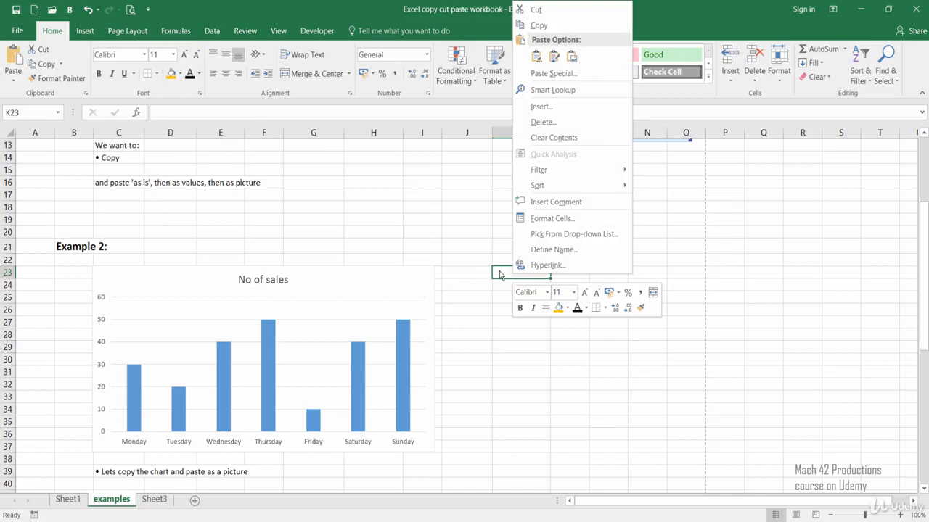
pyautogui.click(572, 58)
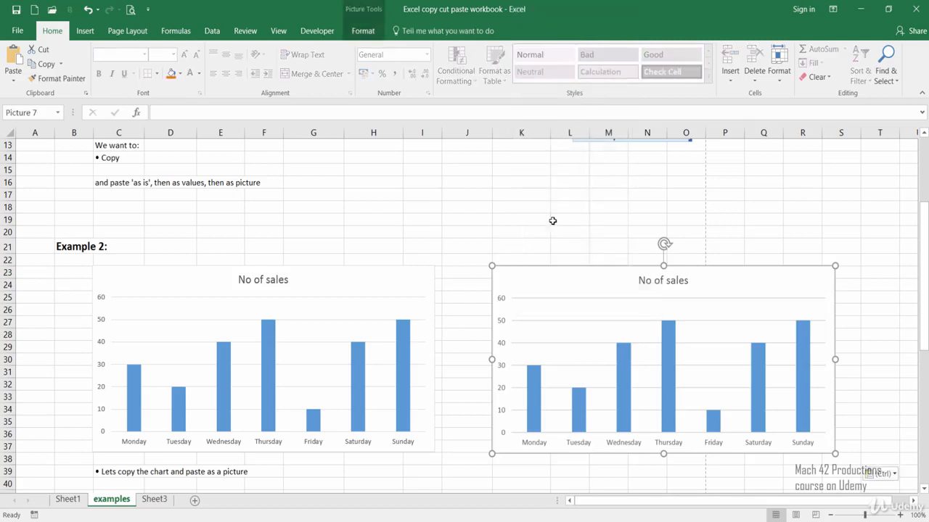
pyautogui.click(468, 356)
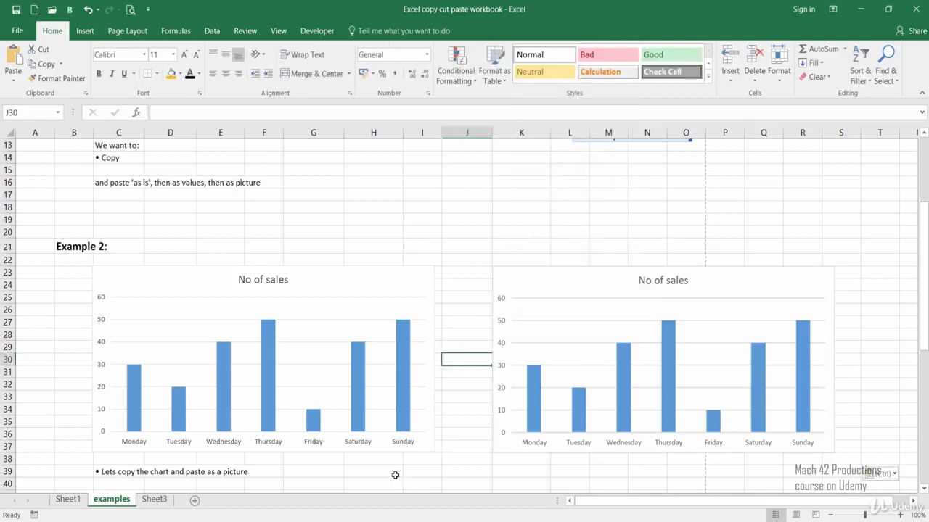
# Shrink the pasted chart picture to about half its size and place it around columns O to S, starting near row 22.
pyautogui.click(396, 476)
pyautogui.click(516, 307)
pyautogui.moveTo(516, 306); pyautogui.dragTo(489, 187)
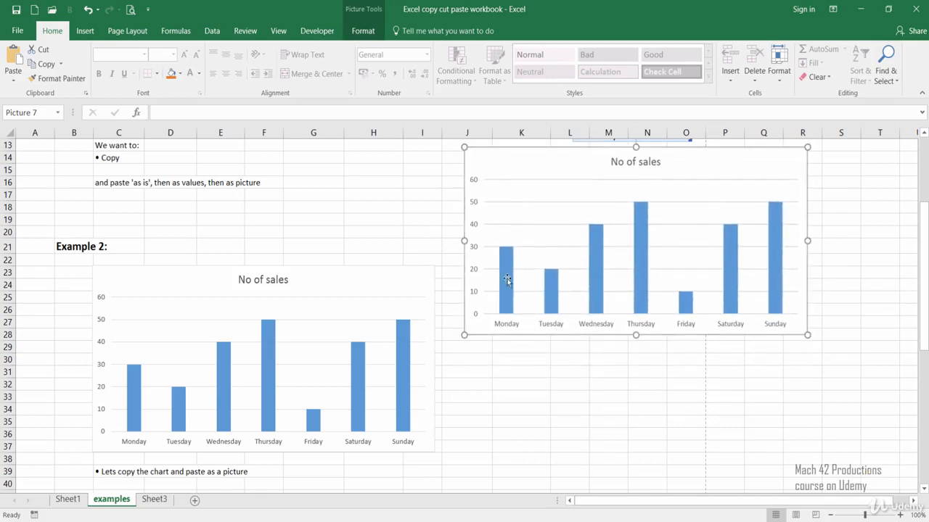
pyautogui.moveTo(493, 182); pyautogui.dragTo(698, 276)
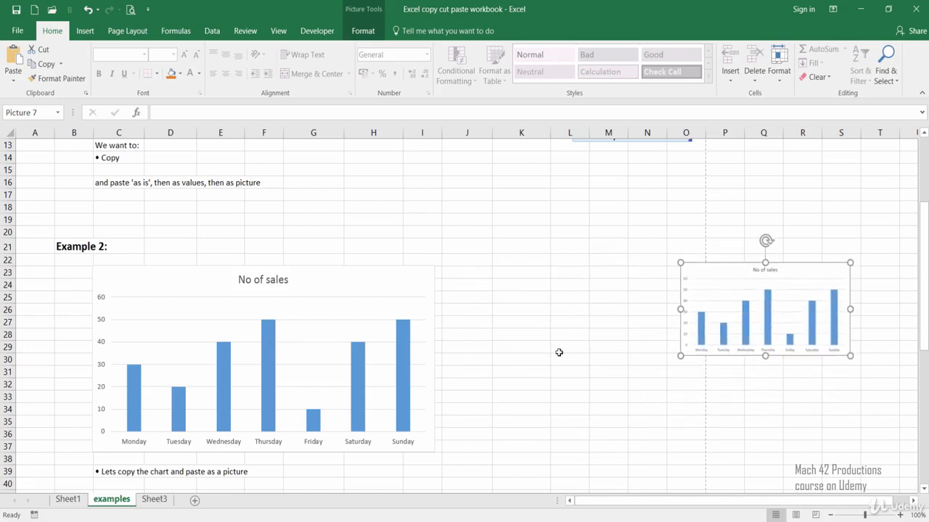
# Copy the original No of sales chart as a picture, with appearance As shown on screen and format Picture.
pyautogui.click(131, 282)
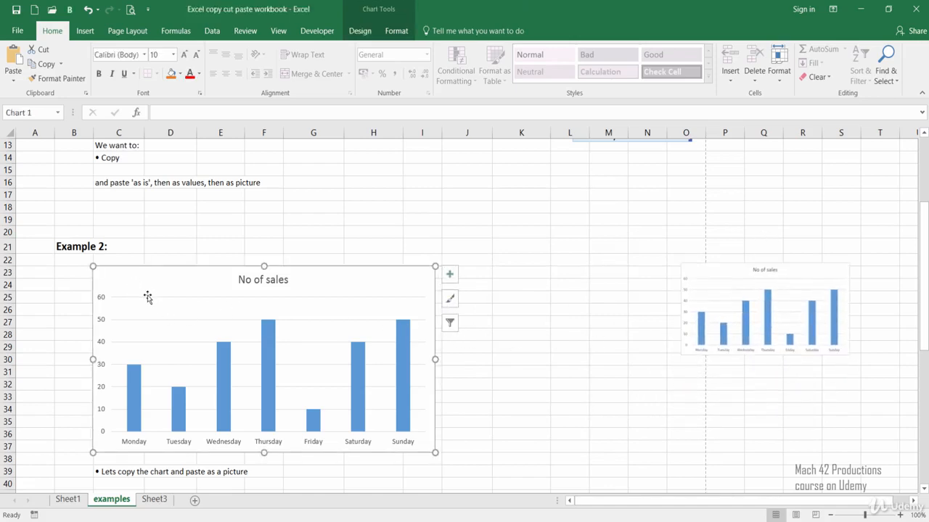
pyautogui.click(62, 71)
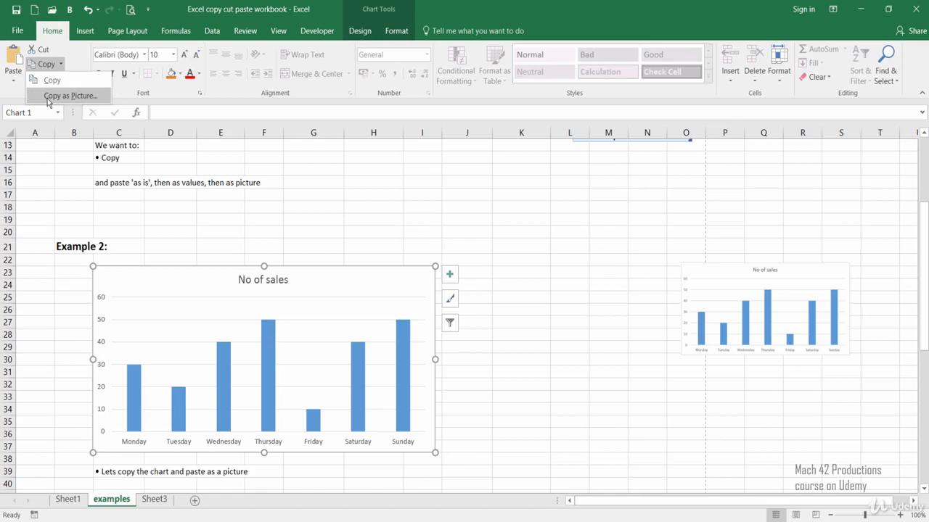
pyautogui.click(47, 97)
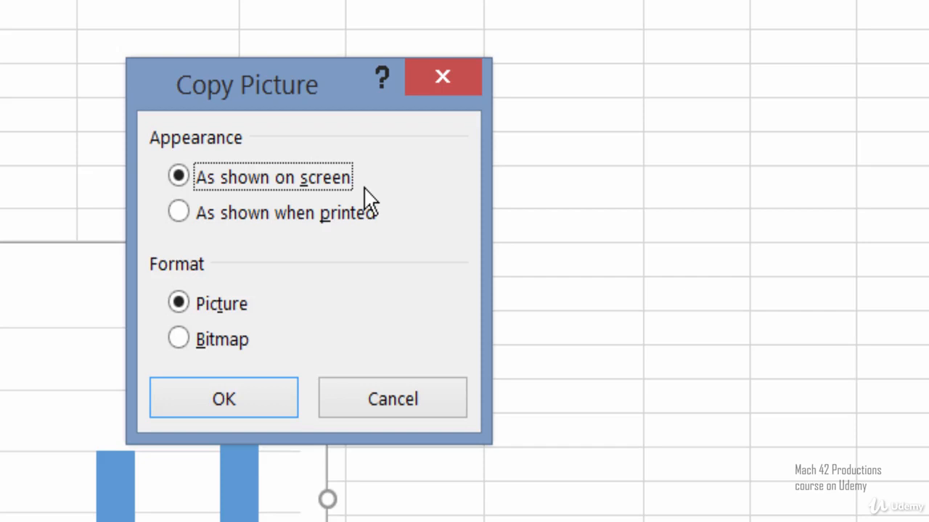
pyautogui.click(273, 213)
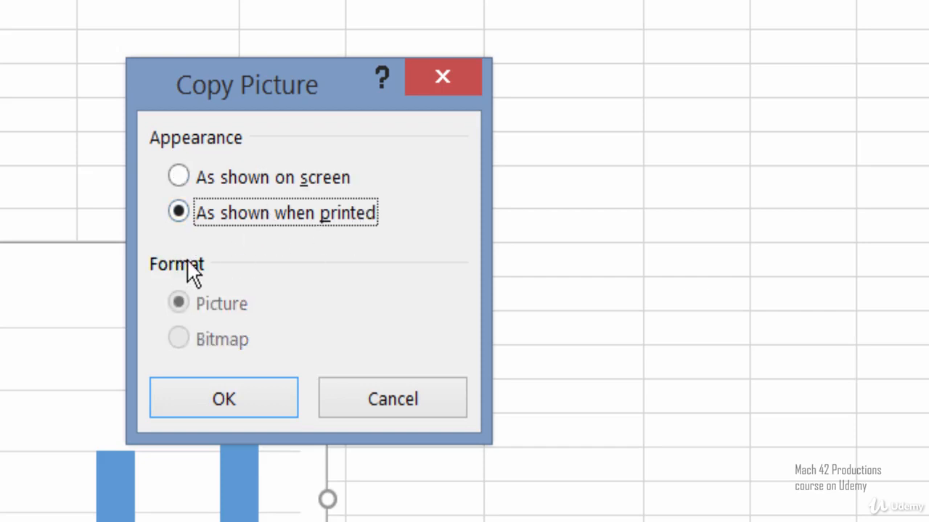
pyautogui.click(201, 181)
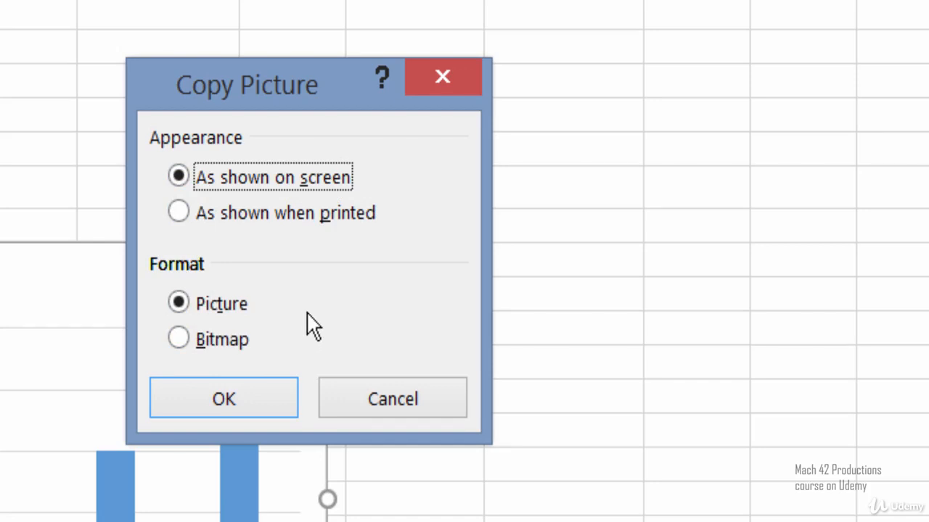
pyautogui.click(260, 407)
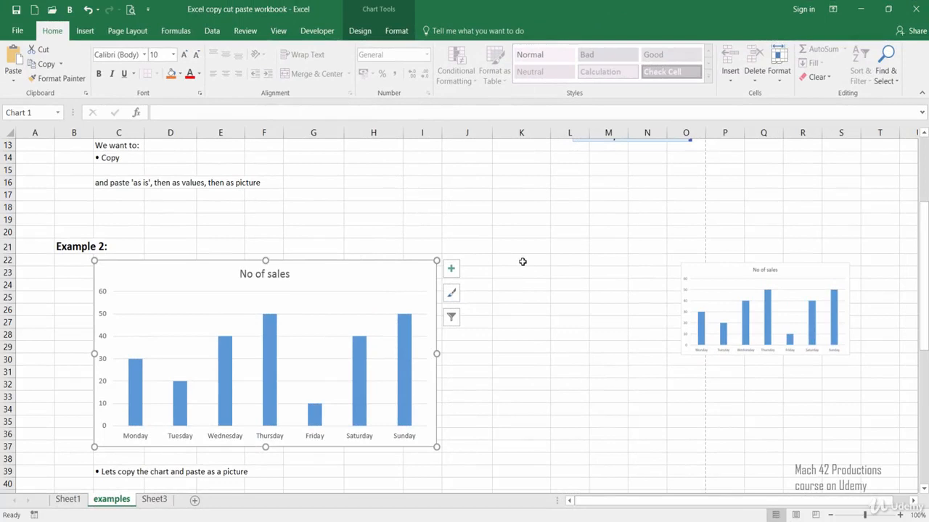
# Paste the copied chart picture at cell K22.
pyautogui.click(523, 262)
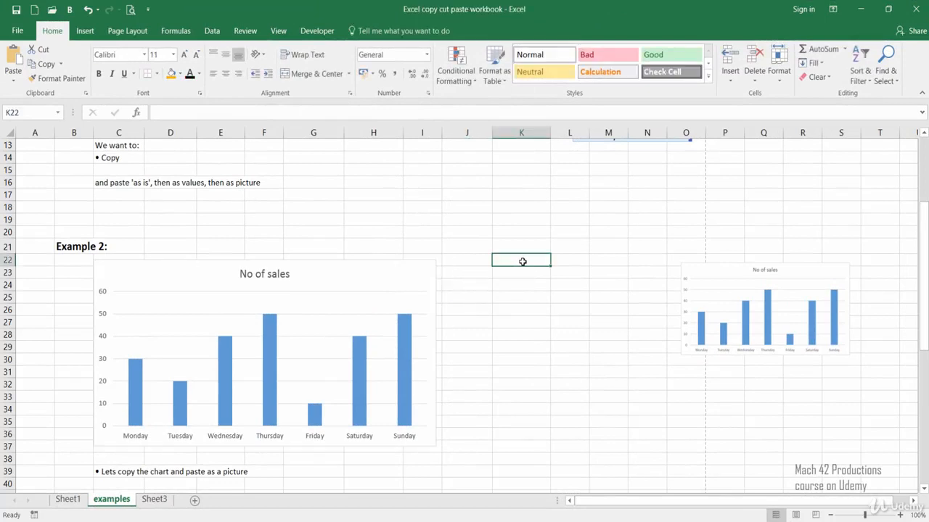
pyautogui.rightClick(522, 261)
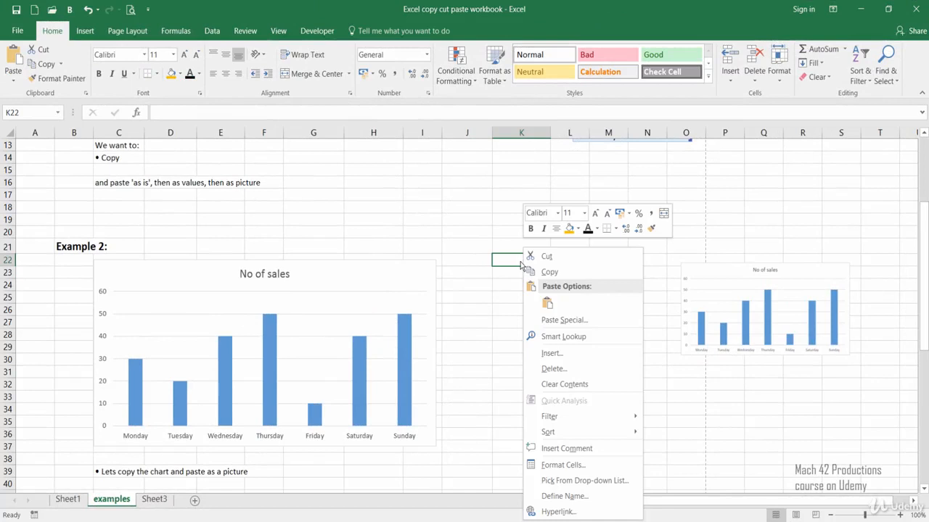
pyautogui.click(546, 305)
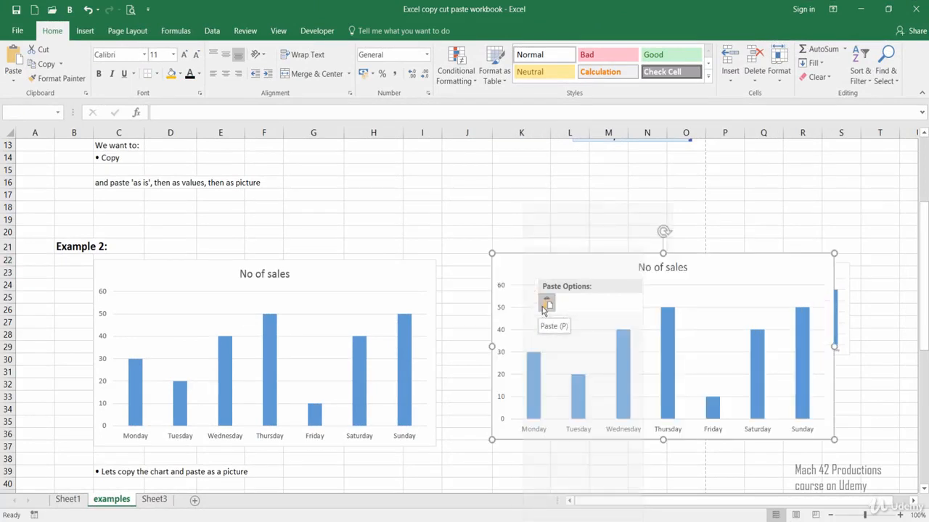
# Delete the full-size chart picture pasted at cell K22.
pyautogui.click(546, 304)
pyautogui.moveTo(526, 310); pyautogui.dragTo(502, 288)
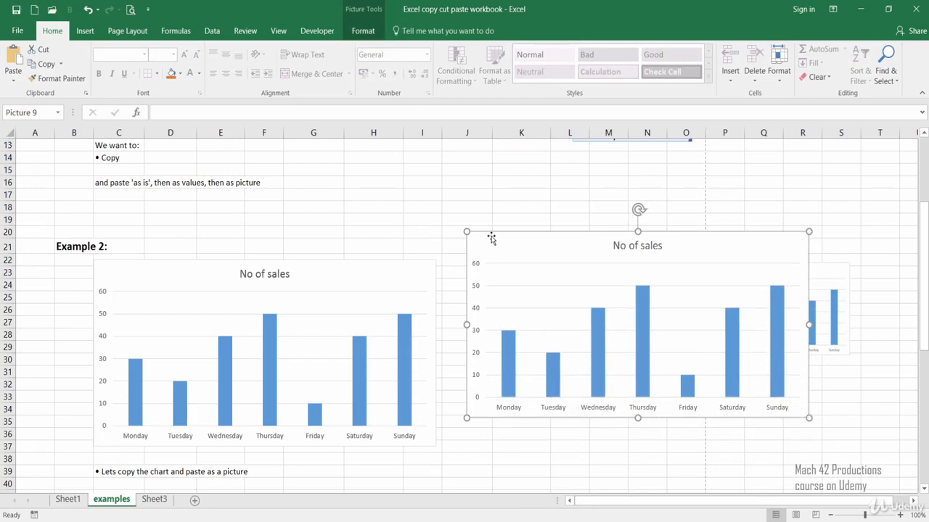
pyautogui.press('Delete')
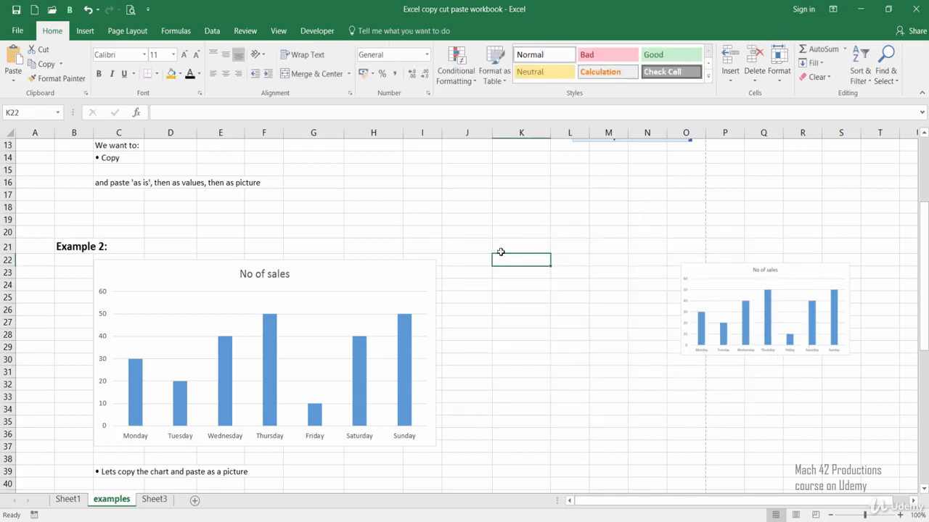
# Paste the copied No of sales chart picture again at cell K22.
pyautogui.rightClick(500, 253)
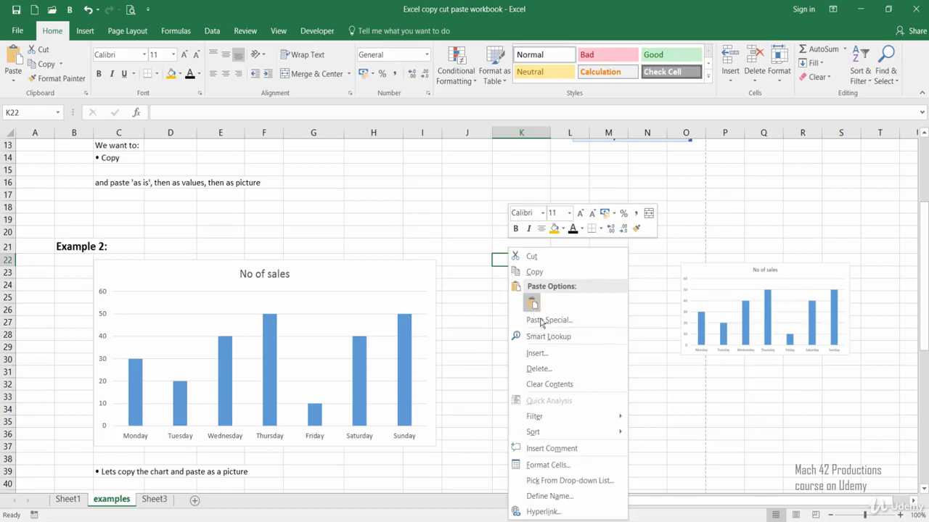
pyautogui.click(531, 304)
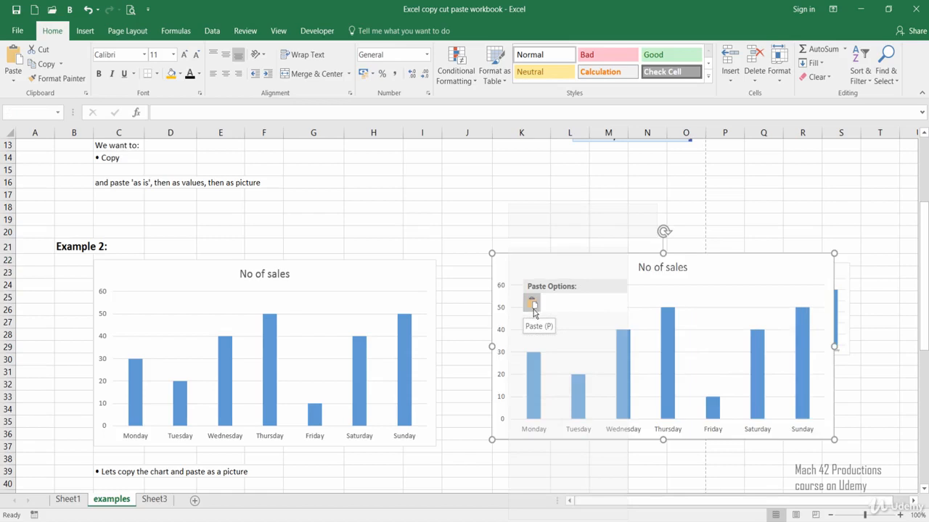
pyautogui.click(532, 308)
# Shrink the pasted chart picture to a little over half its size and place it across columns J to N, starting near row 22.
pyautogui.moveTo(723, 326); pyautogui.dragTo(691, 328)
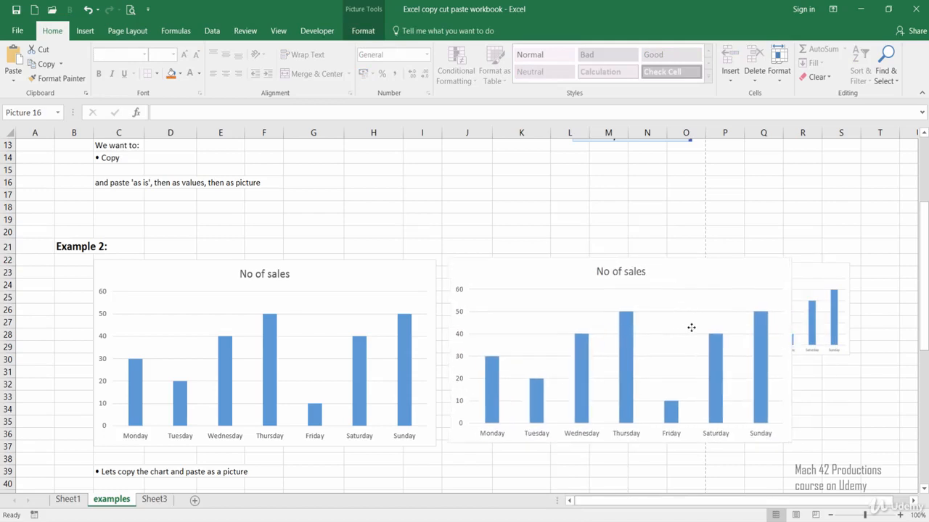
pyautogui.moveTo(802, 442); pyautogui.dragTo(657, 360)
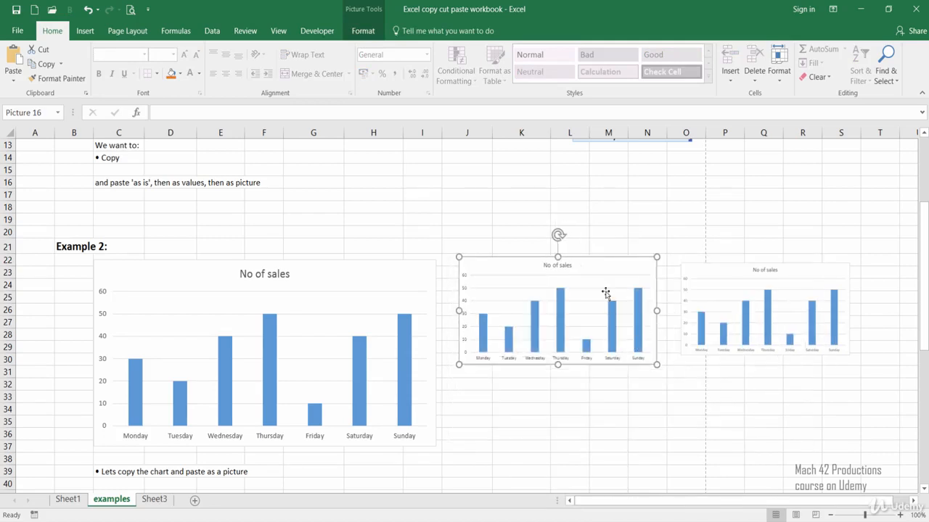
pyautogui.moveTo(616, 283); pyautogui.dragTo(614, 278)
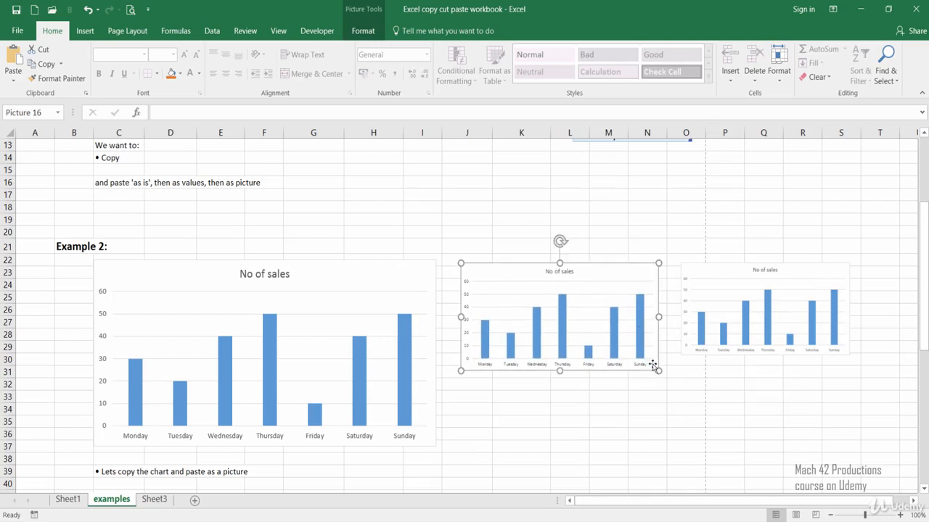
pyautogui.click(504, 461)
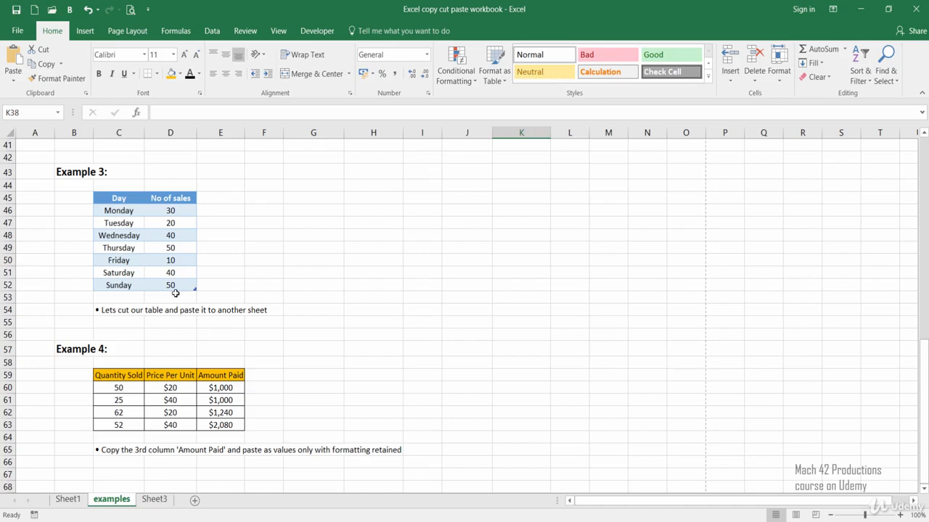
# Cut the Example 3 sales table in C45:D52 and paste it into Sheet3 at cell J4.
pyautogui.moveTo(118, 201); pyautogui.dragTo(178, 285)
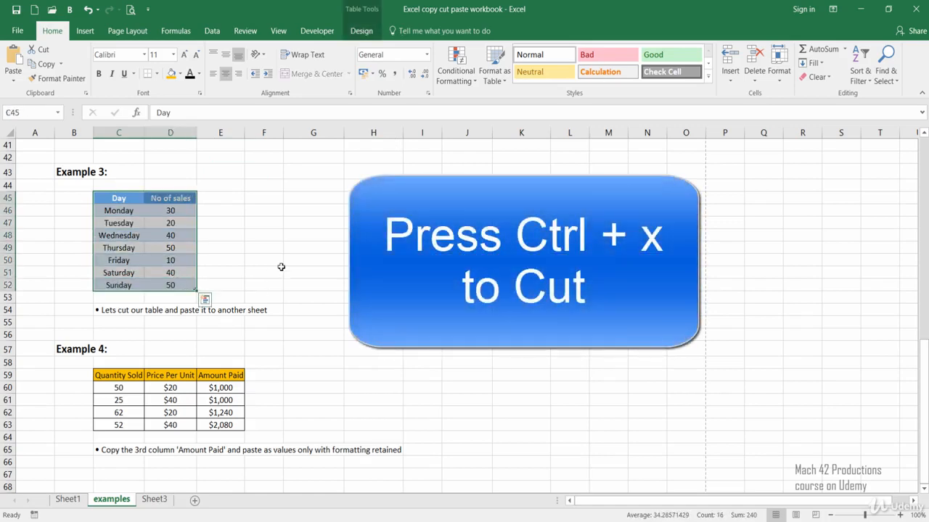
pyautogui.hotkey('ctrl', 'x')
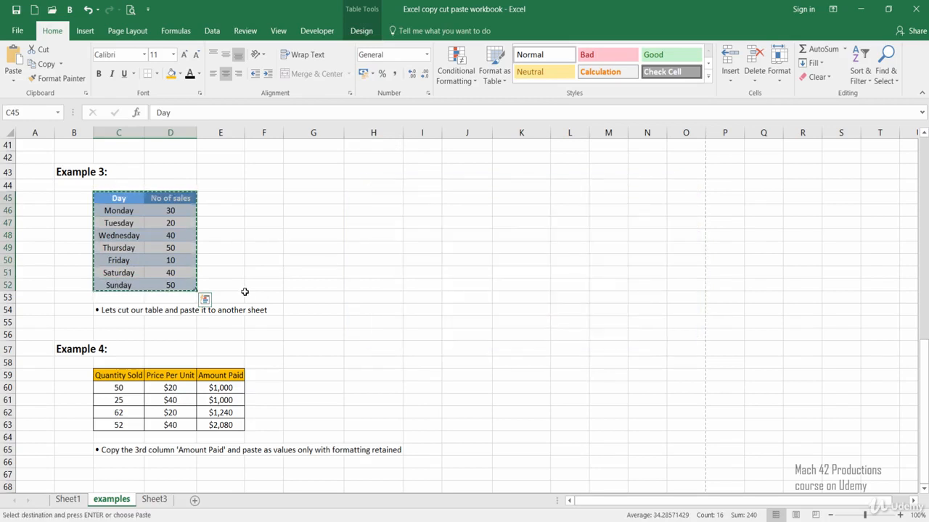
pyautogui.click(156, 501)
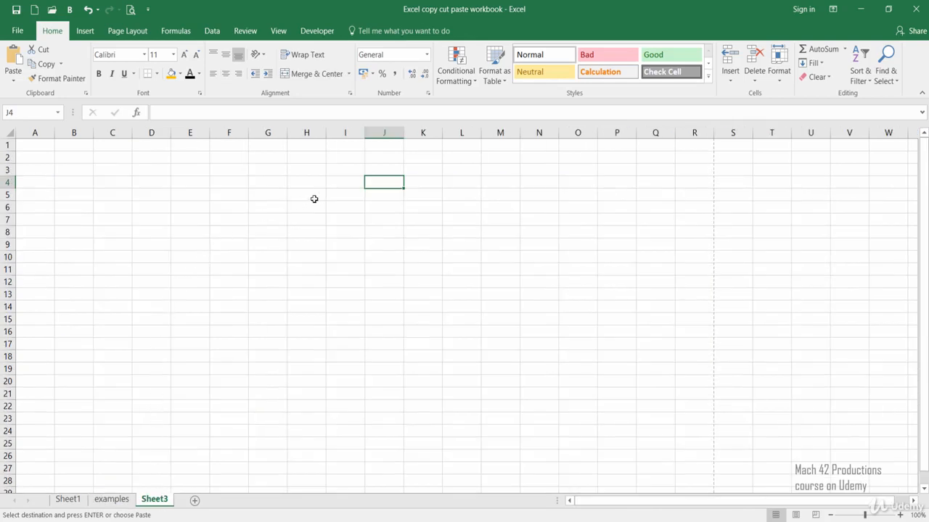
pyautogui.rightClick(370, 183)
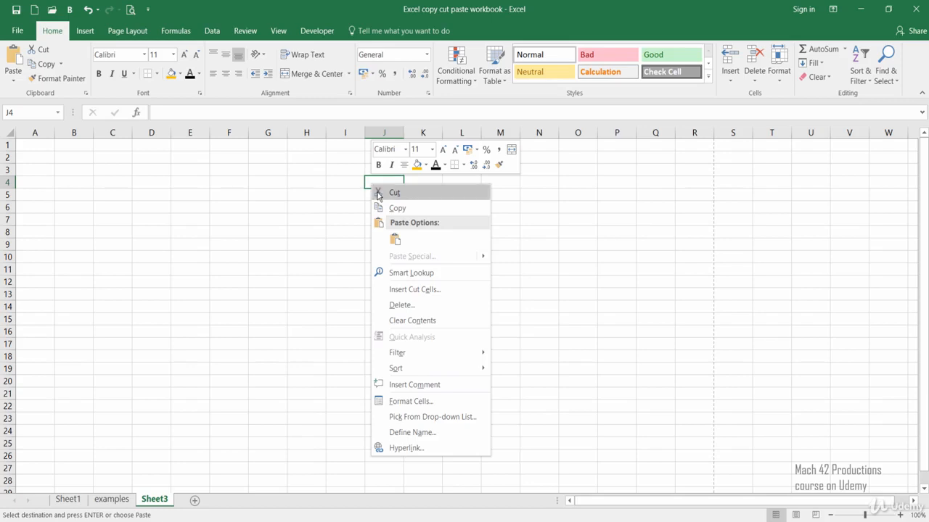
pyautogui.click(393, 240)
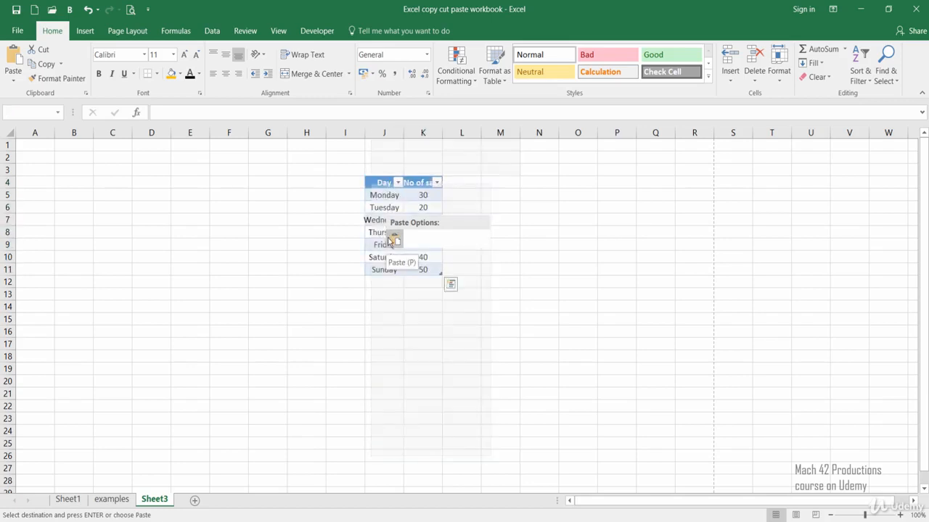
pyautogui.click(361, 317)
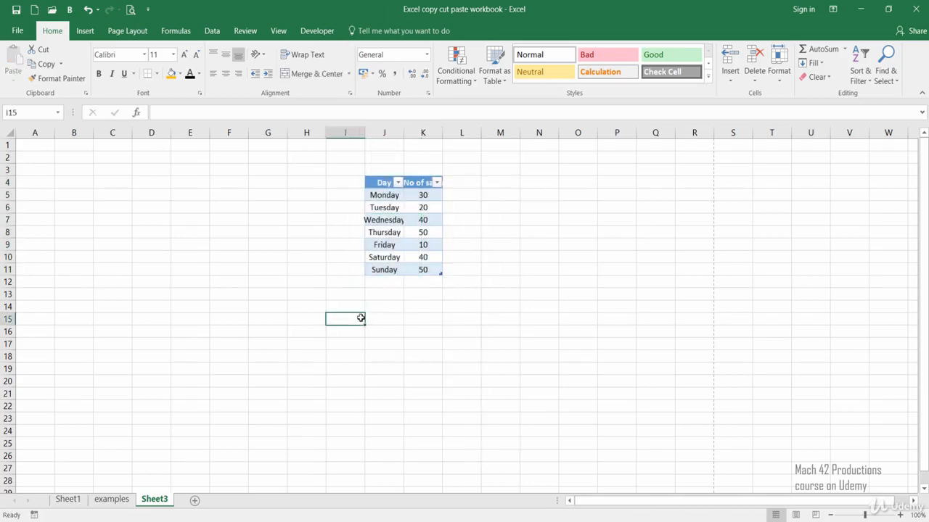
# Widen columns J and K to fit the table's text and turn off the table's filter buttons.
pyautogui.click(436, 133)
pyautogui.moveTo(443, 133); pyautogui.dragTo(477, 140)
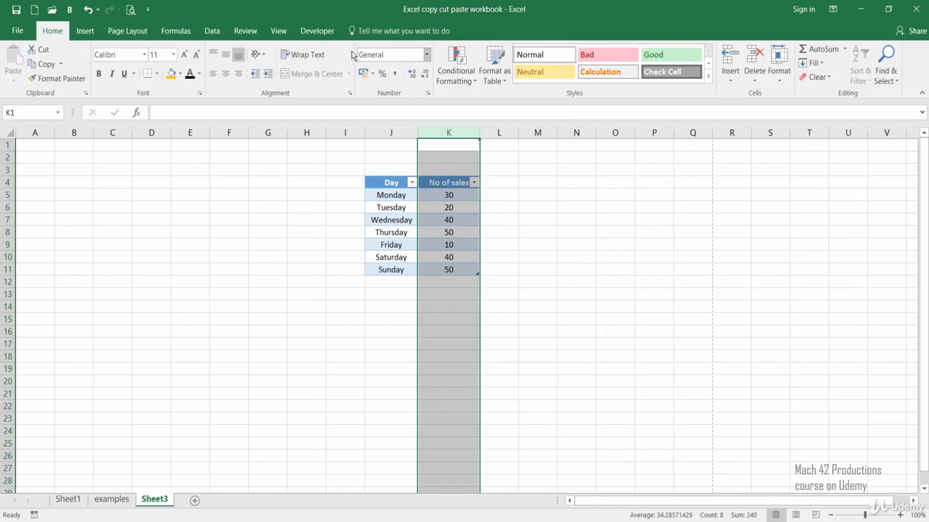
pyautogui.click(395, 206)
pyautogui.click(354, 33)
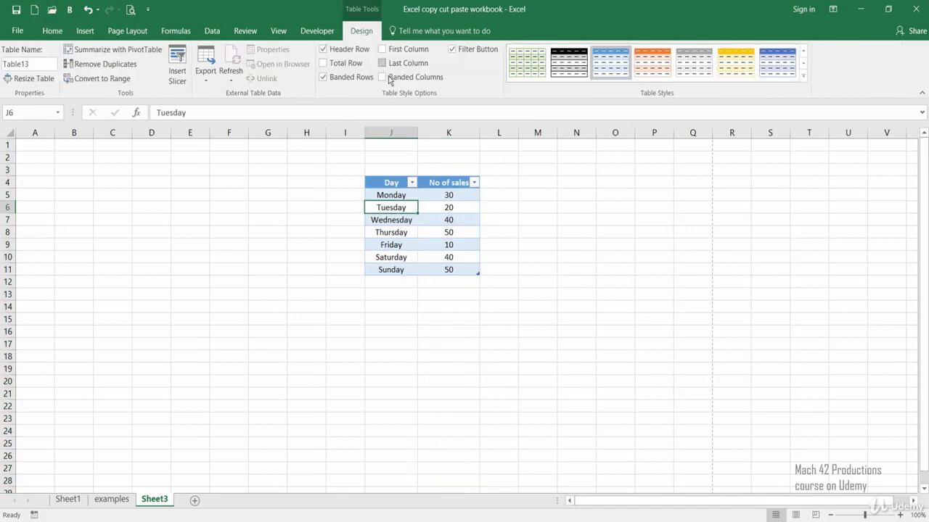
pyautogui.click(345, 294)
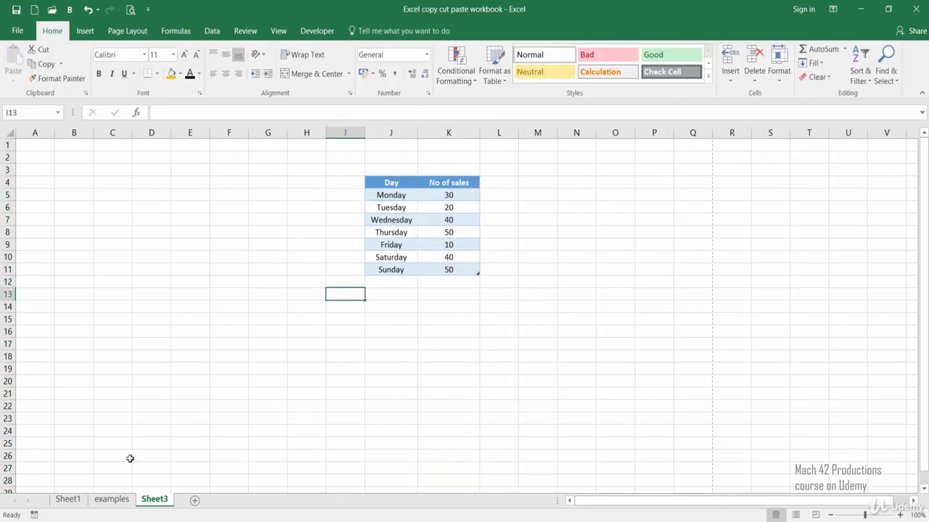
# Return to the examples sheet and copy the Amount Paid column, E59:E63, under Example 4.
pyautogui.click(107, 502)
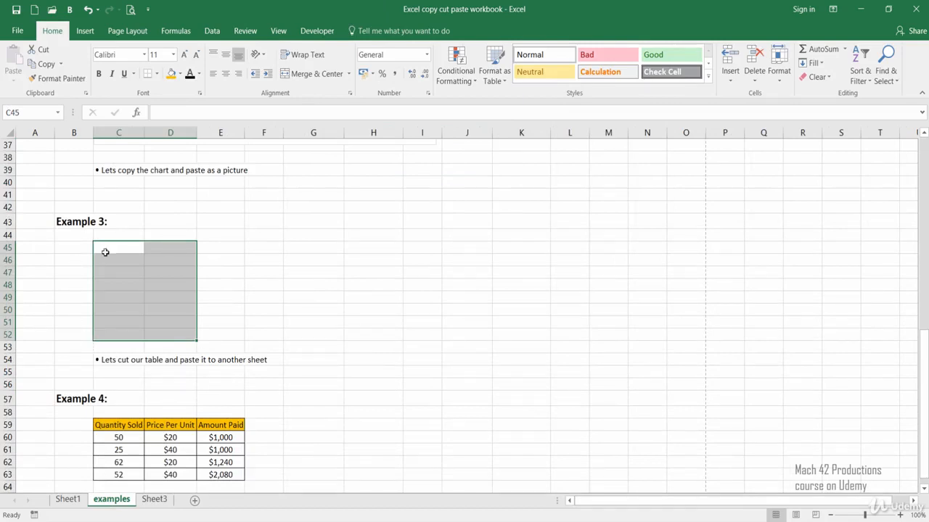
pyautogui.click(147, 375)
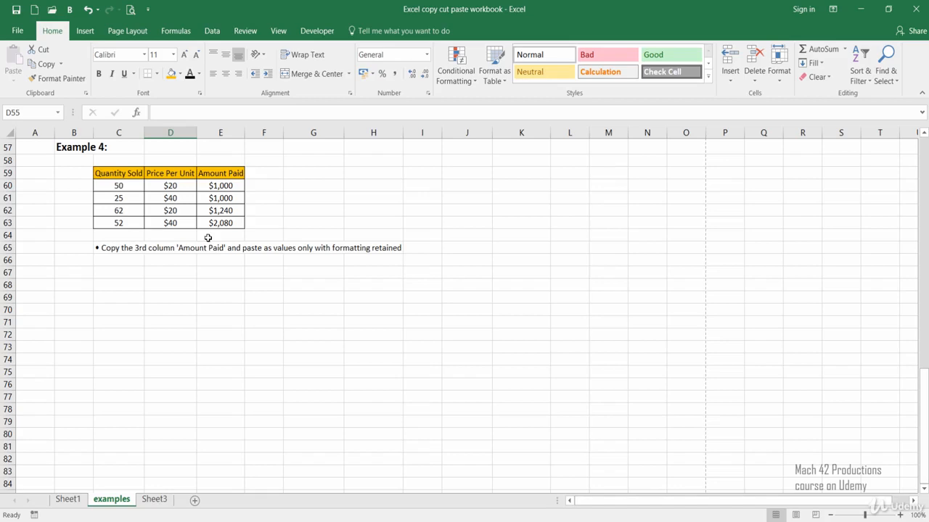
pyautogui.click(218, 188)
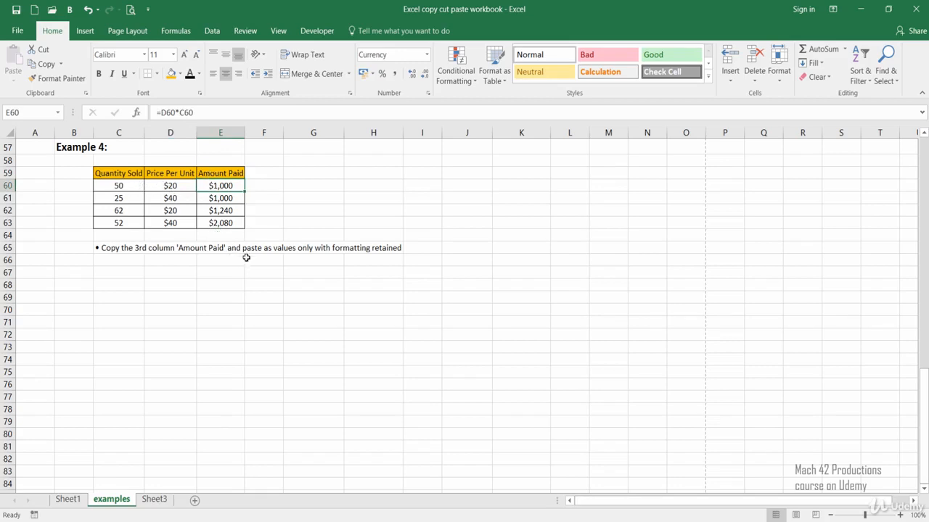
pyautogui.click(224, 174)
pyautogui.moveTo(225, 174); pyautogui.dragTo(227, 224)
pyautogui.hotkey('ctrl', 'v')
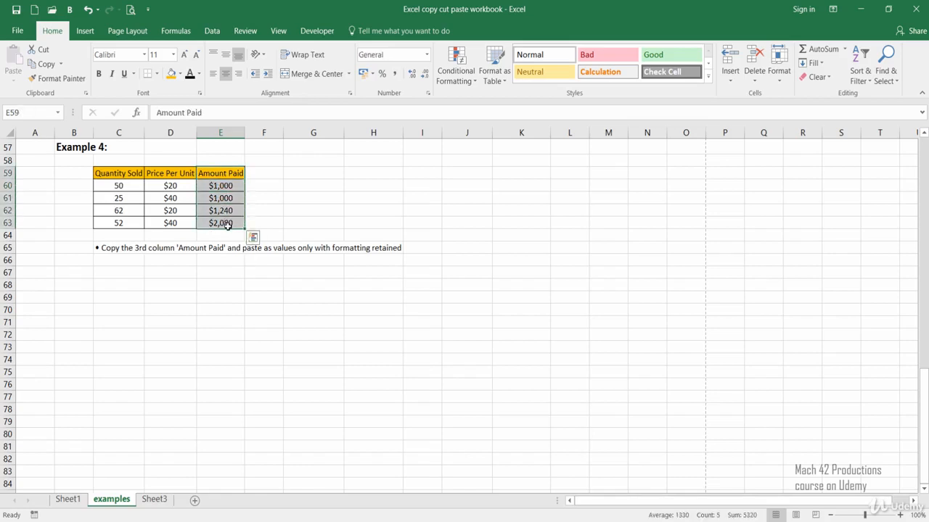
pyautogui.rightClick(218, 208)
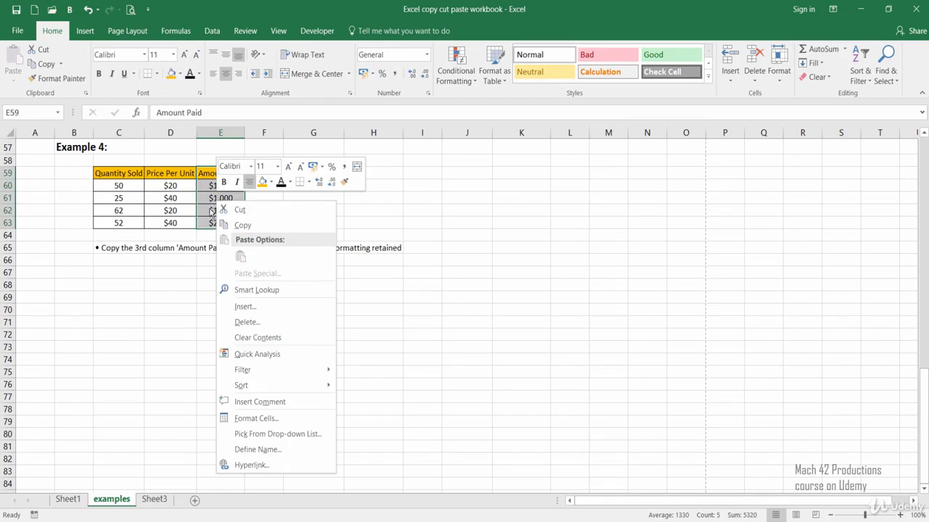
pyautogui.click(243, 225)
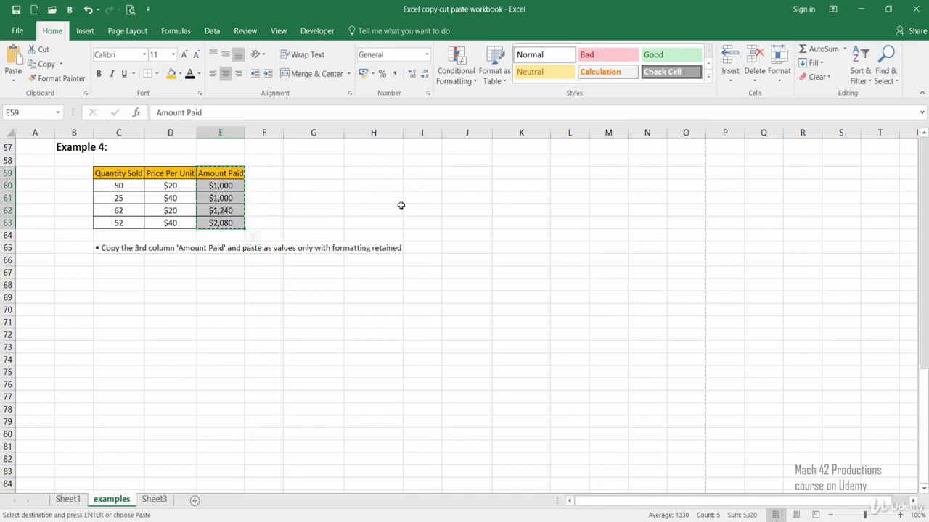
# Paste the copied column at J59 with Values & Source Formatting and check the content of cell J60.
pyautogui.click(449, 172)
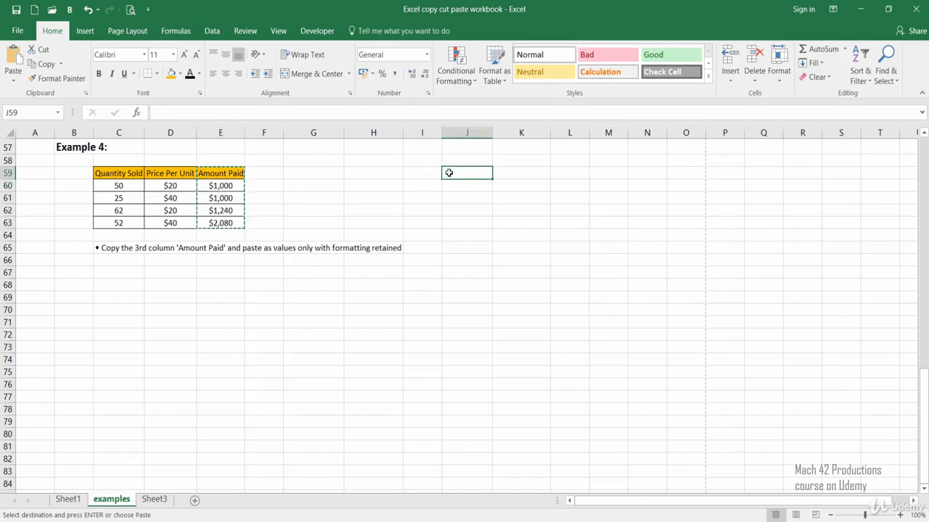
pyautogui.rightClick(449, 173)
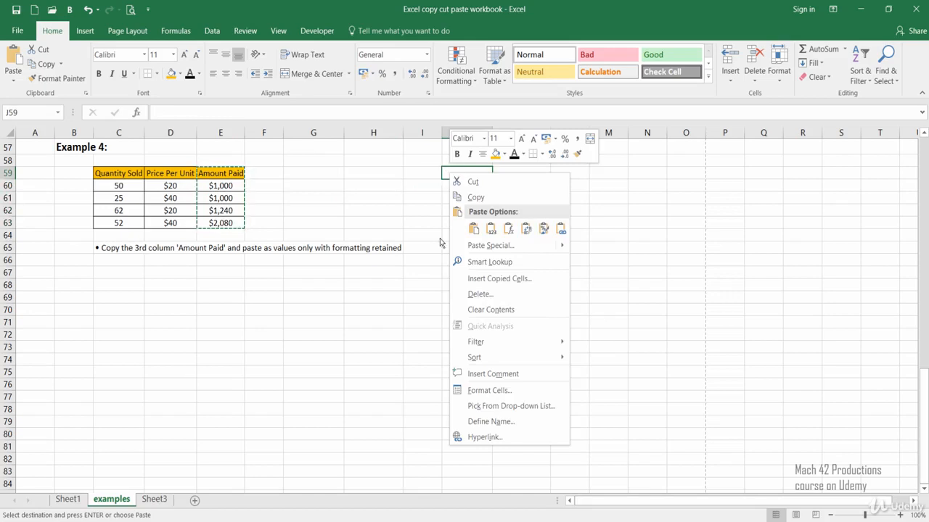
pyautogui.moveTo(460, 247)
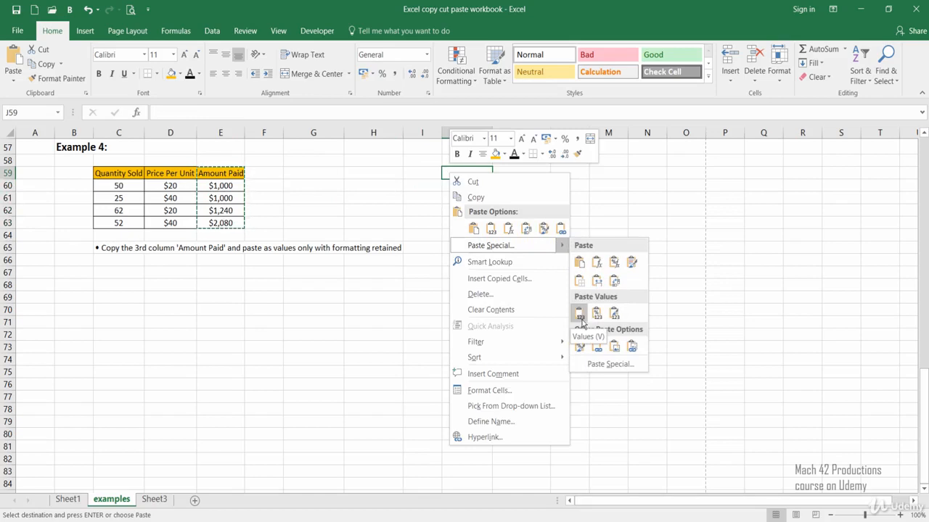
pyautogui.click(580, 321)
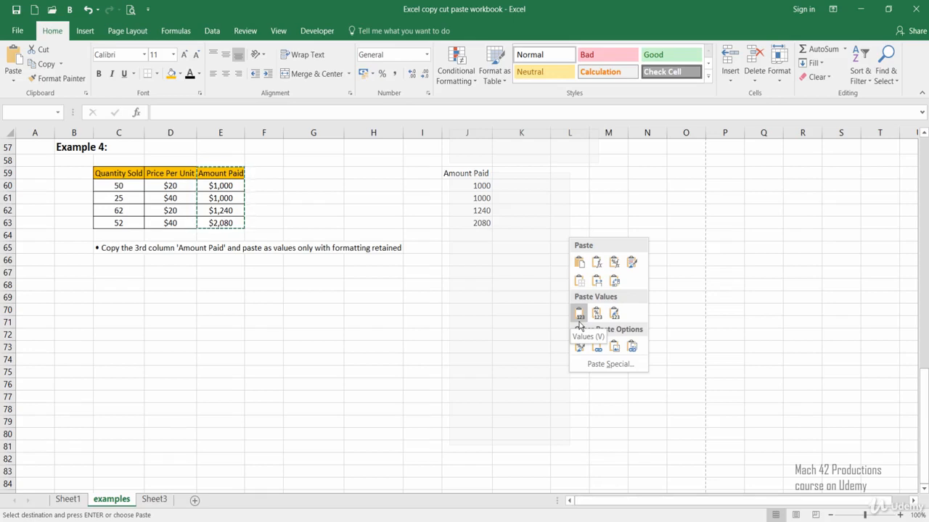
pyautogui.click(615, 319)
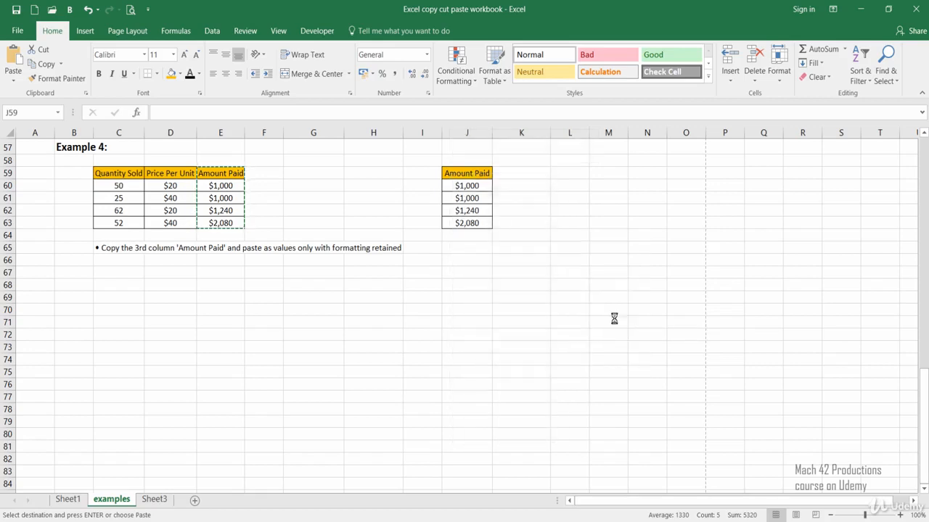
pyautogui.click(435, 258)
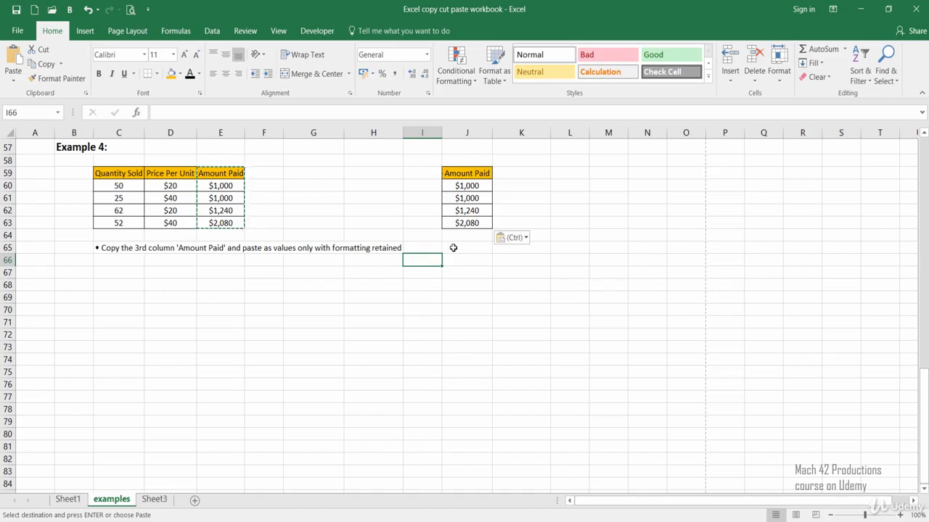
pyautogui.click(452, 187)
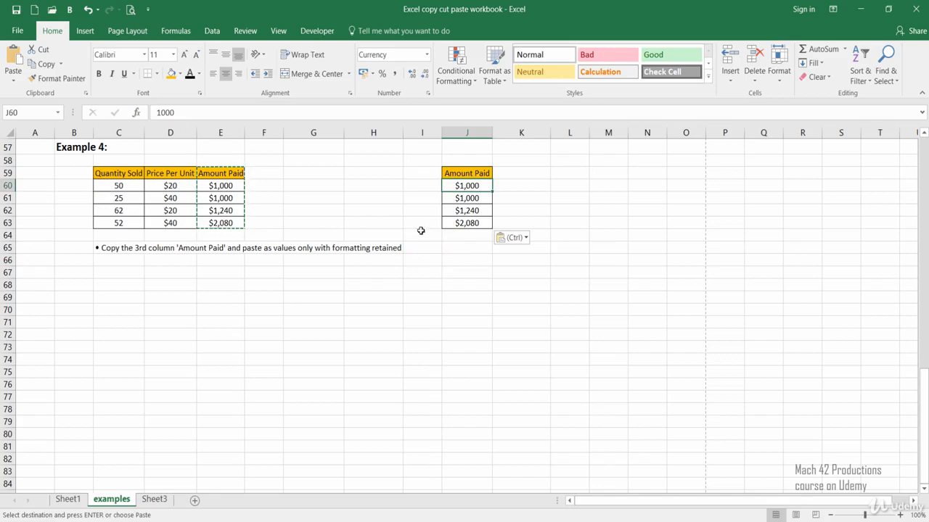
# Paste the copied column at L59 with Values & Number Formatting and widen column L to fit its header.
pyautogui.click(556, 175)
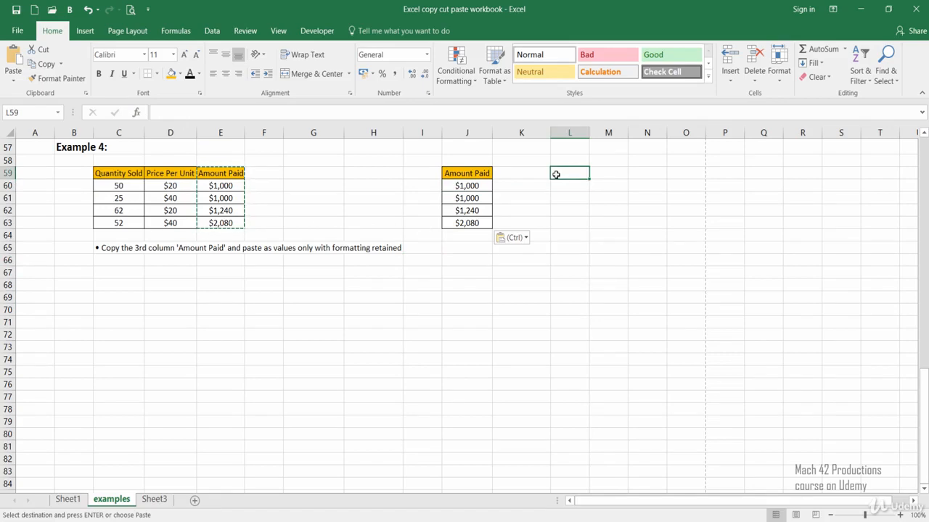
pyautogui.rightClick(556, 175)
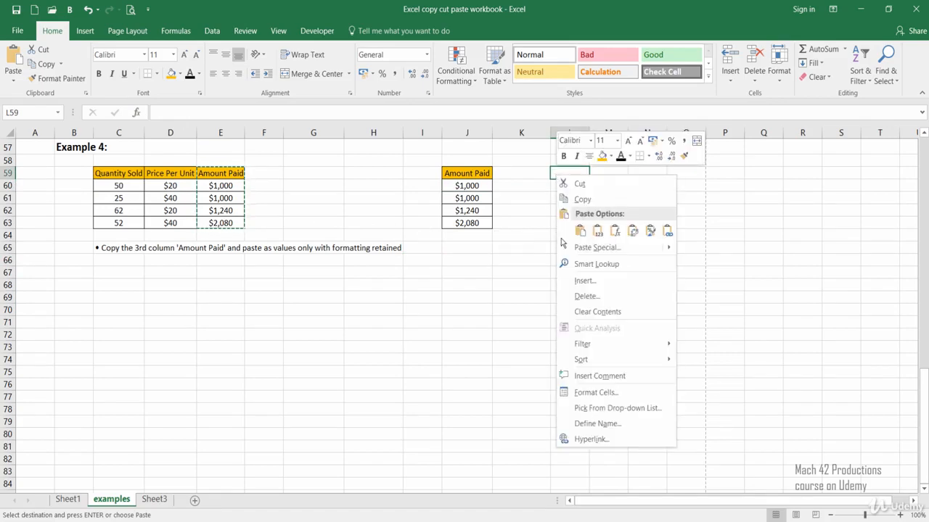
pyautogui.moveTo(638, 247)
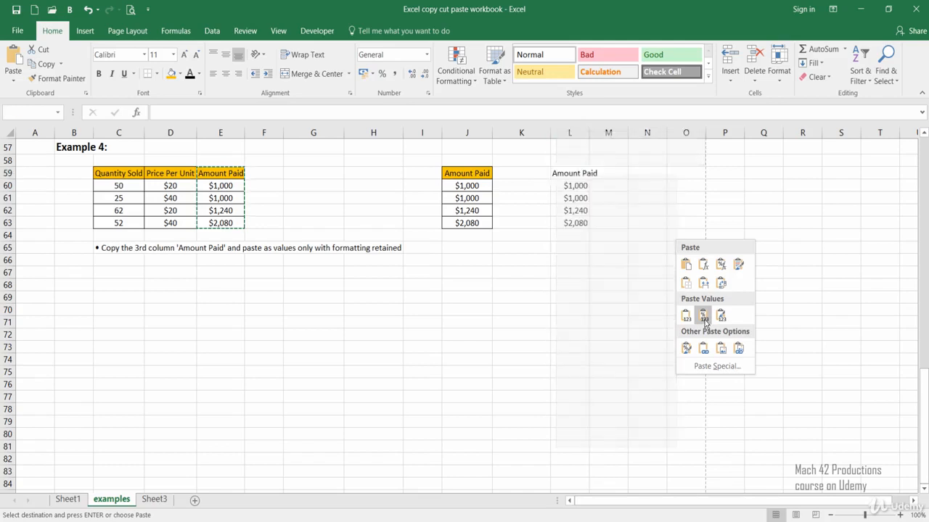
pyautogui.click(704, 319)
pyautogui.click(522, 260)
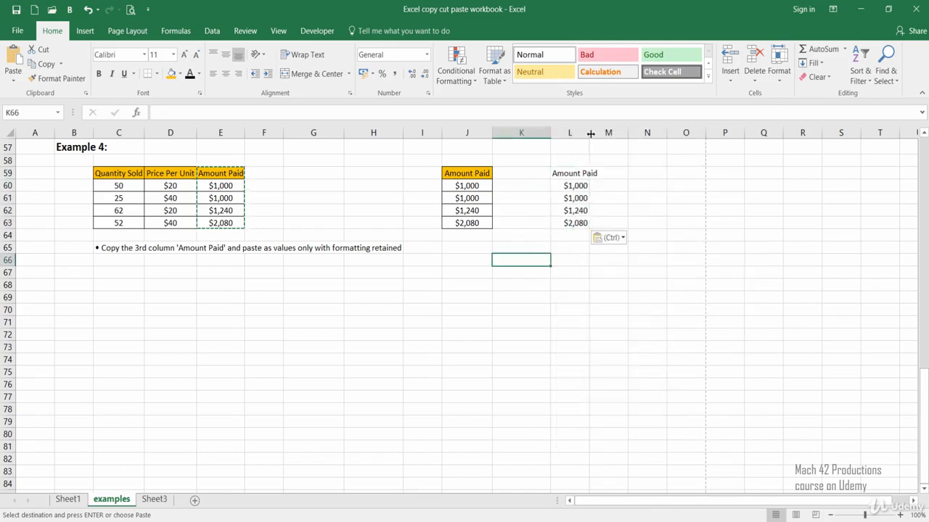
pyautogui.moveTo(591, 134); pyautogui.dragTo(599, 134)
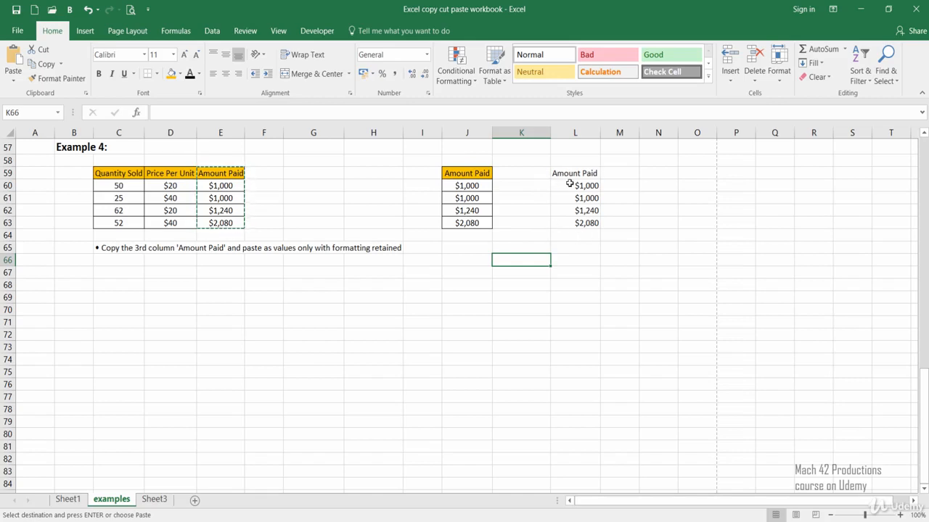
# Inspect the pasted amounts in L60:L63 and the cells J60 and J63 to compare the two paste results.
pyautogui.moveTo(574, 186); pyautogui.dragTo(573, 222)
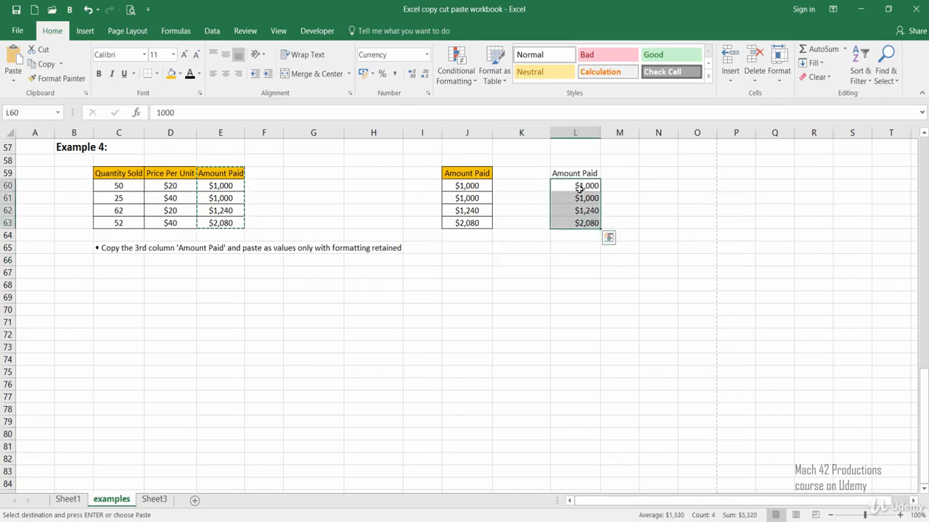
pyautogui.click(585, 238)
pyautogui.click(474, 186)
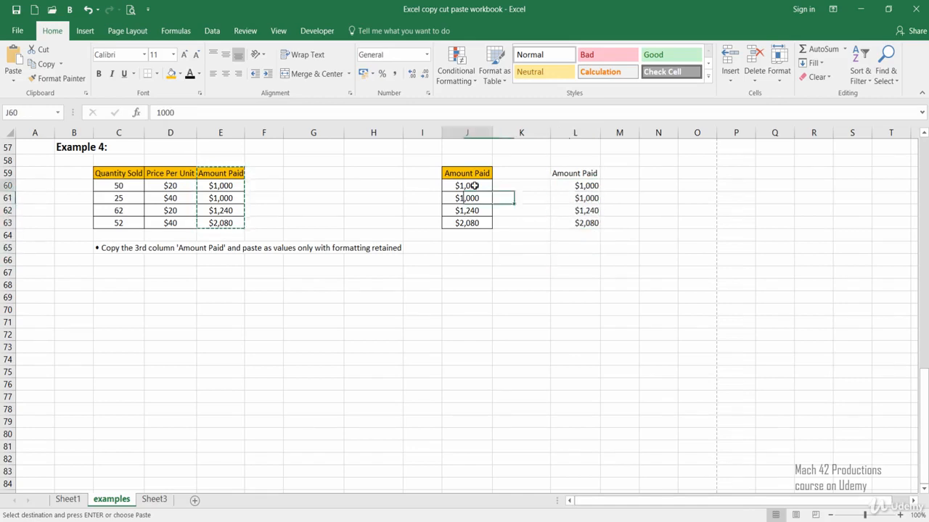
pyautogui.click(477, 220)
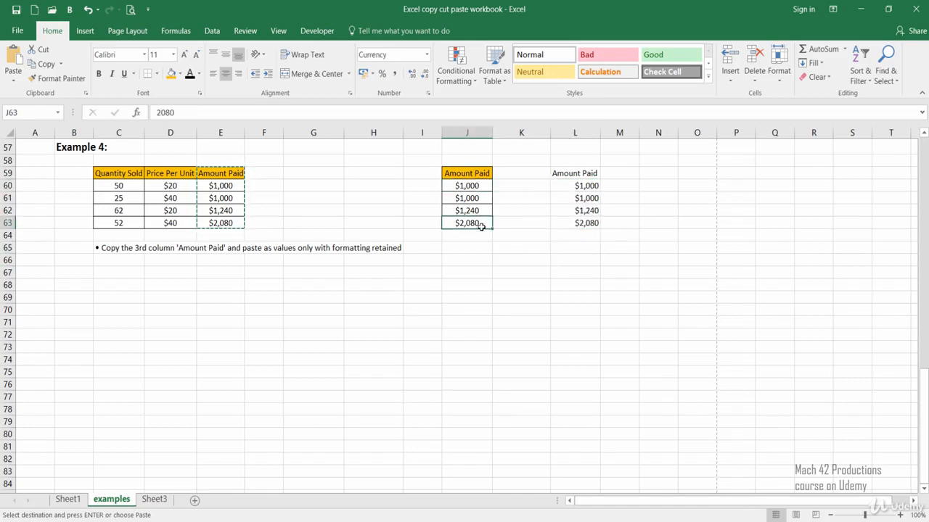
pyautogui.click(517, 280)
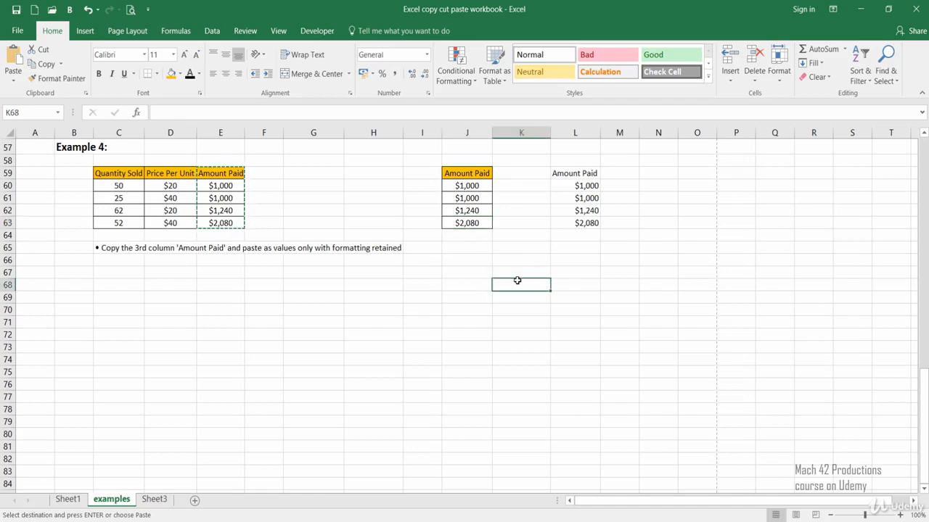